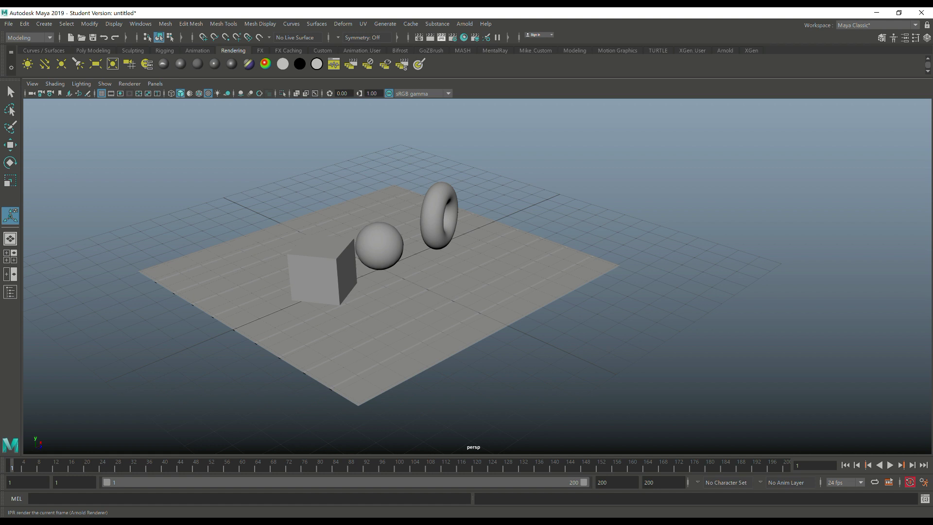
Step: Run an Arnold IPR render of the current frame, inspect it and close the render window
left_click(442, 37)
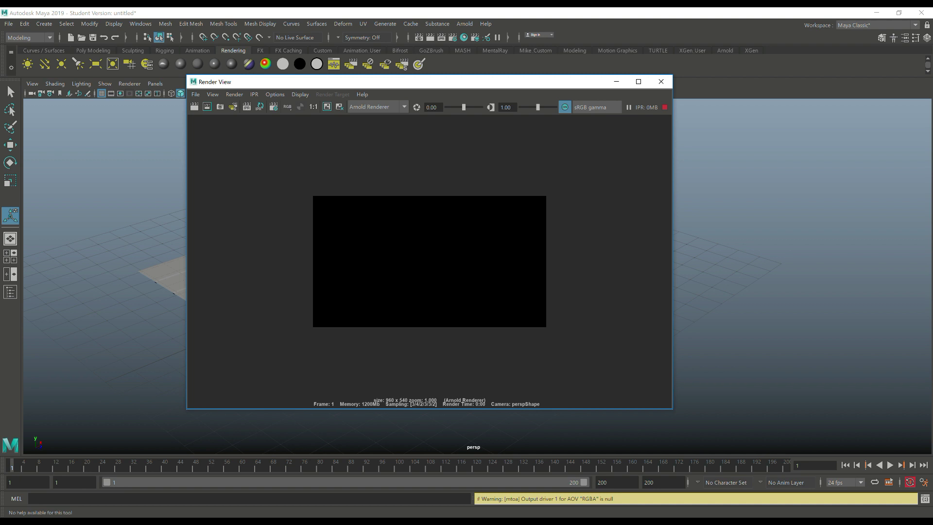
left_click(661, 81)
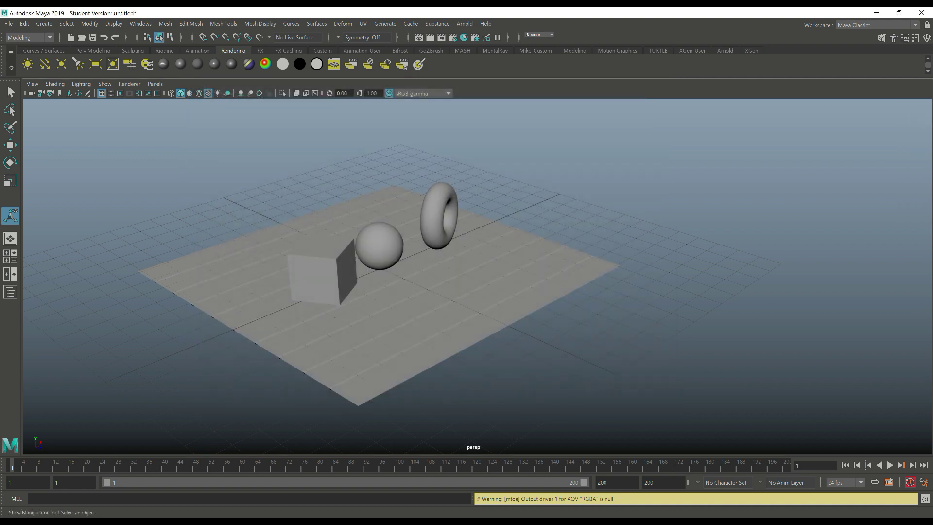
Step: Select the cube, sphere, torus and floor plane and assign them a new aiStandardSurface material
scroll(477, 276, "down", 3)
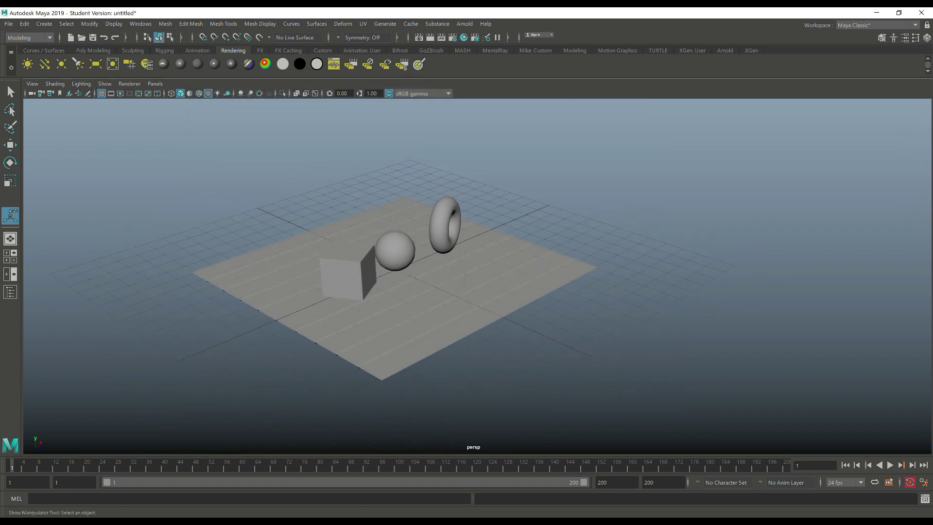
scroll(478, 276, "down", 3)
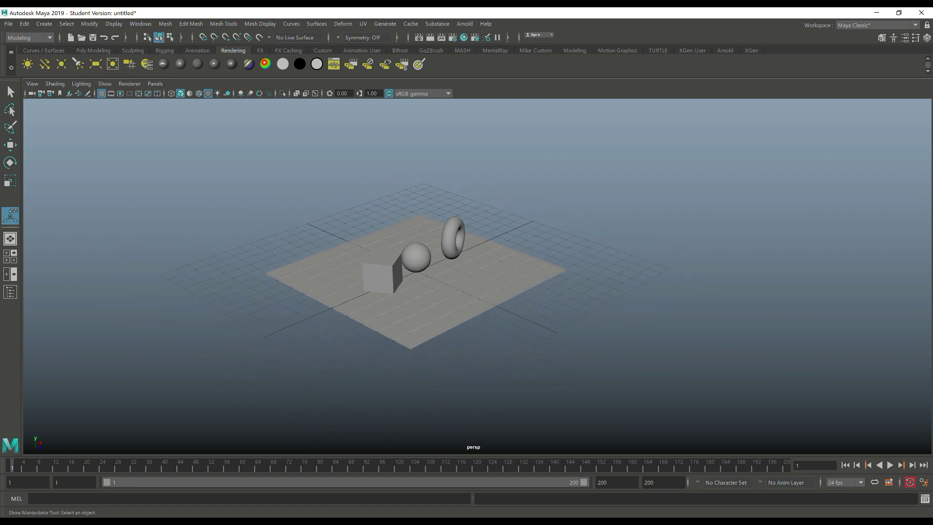
left_click_drag(501, 319, 665, 419)
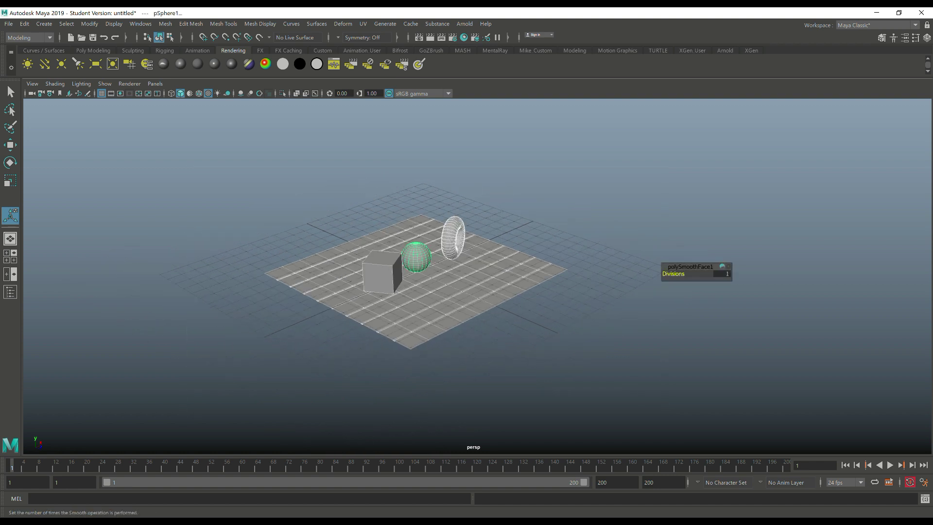
right_click_drag(417, 256, 396, 492)
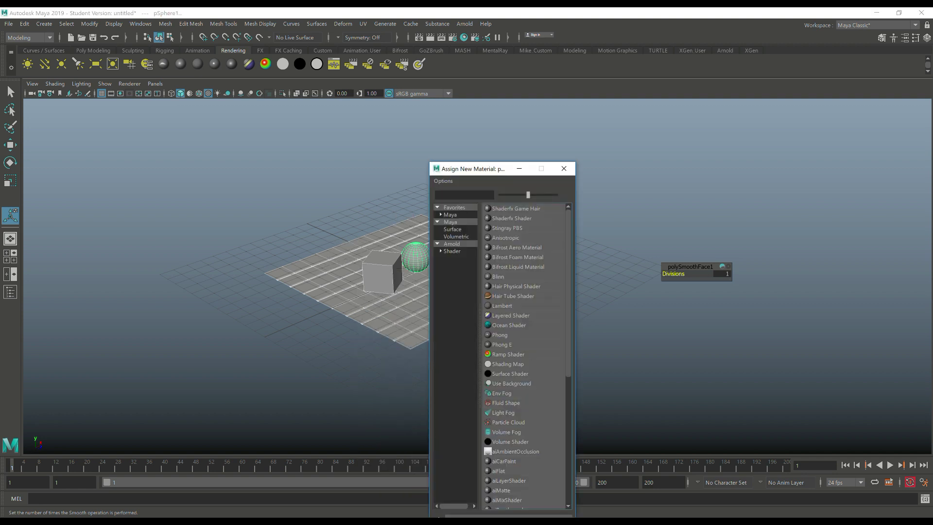
left_click(452, 243)
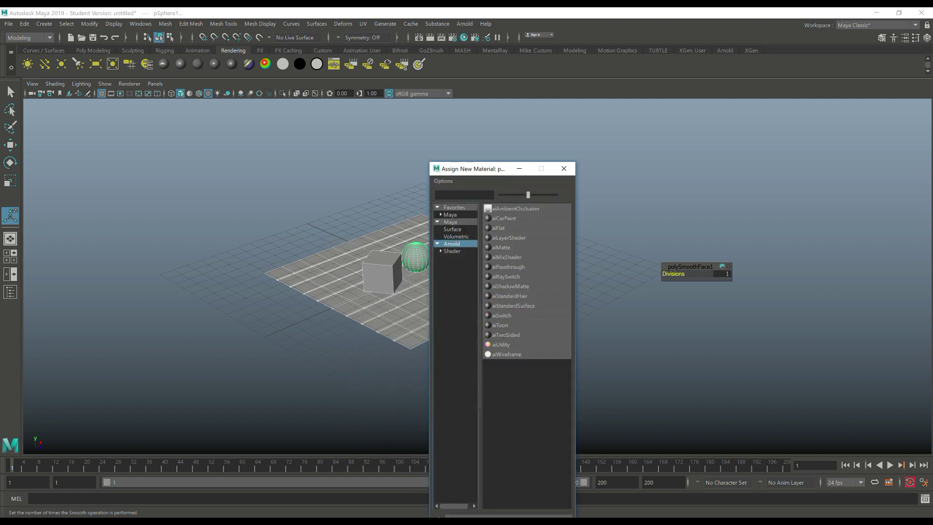
left_click(513, 306)
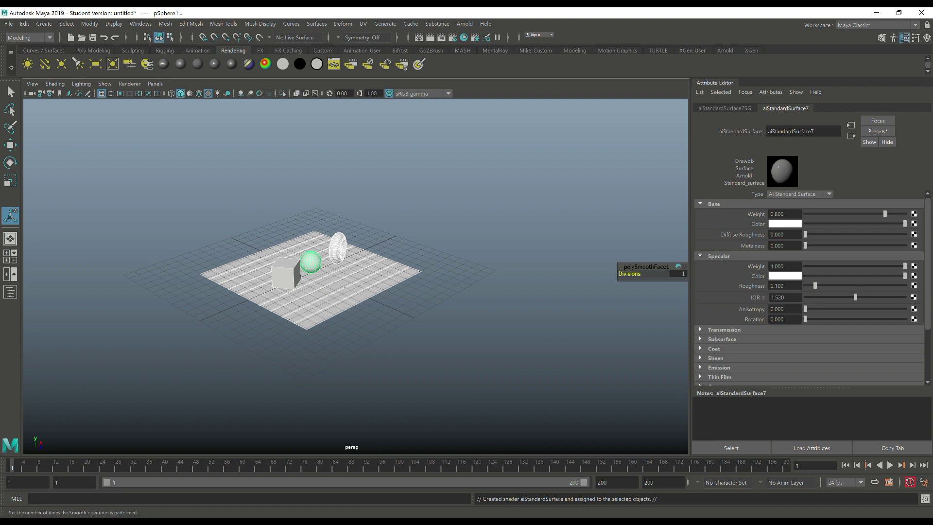
Step: Darken the new material's base color from white to a mid grey and deselect the objects
scroll(356, 276, "up", 4)
scroll(356, 276, "up", 1)
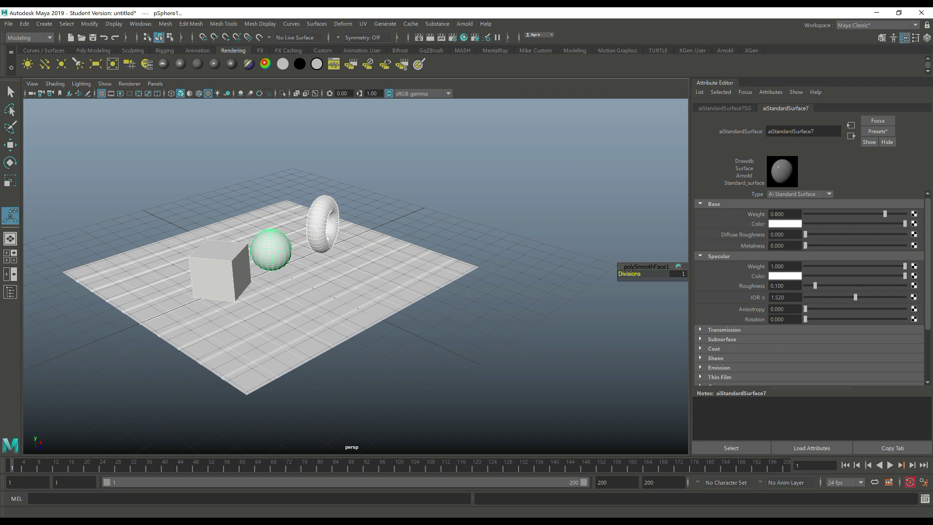
left_click(784, 224)
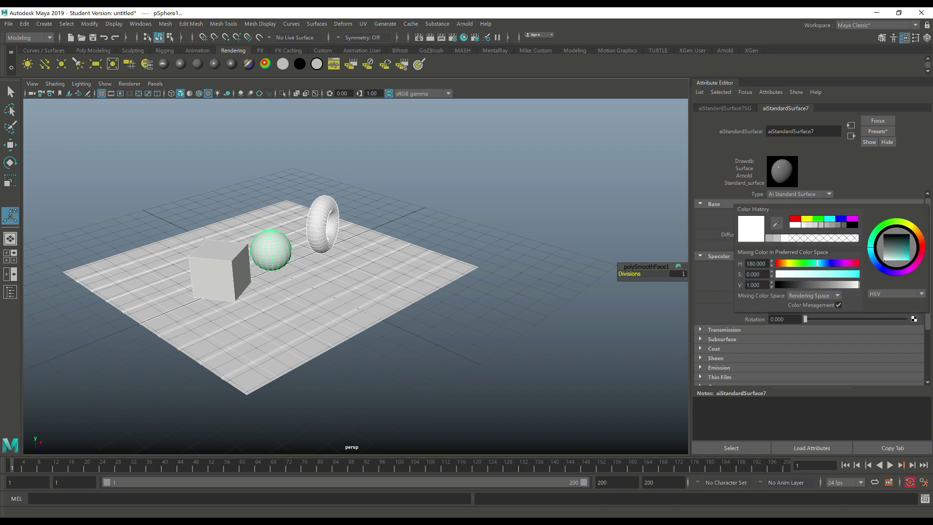
left_click(812, 285)
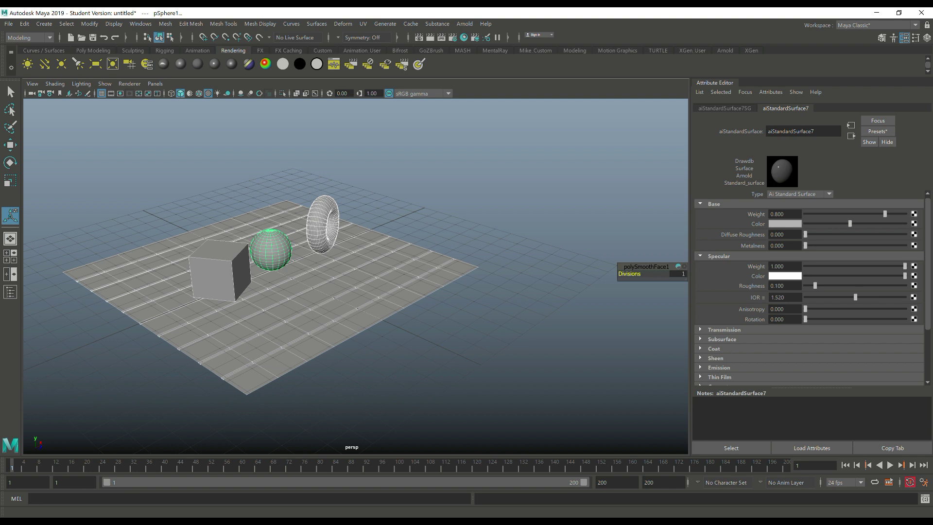
left_click(486, 194)
Step: Hide the Attribute Editor to give the viewport the full width
scroll(355, 276, "up", 3)
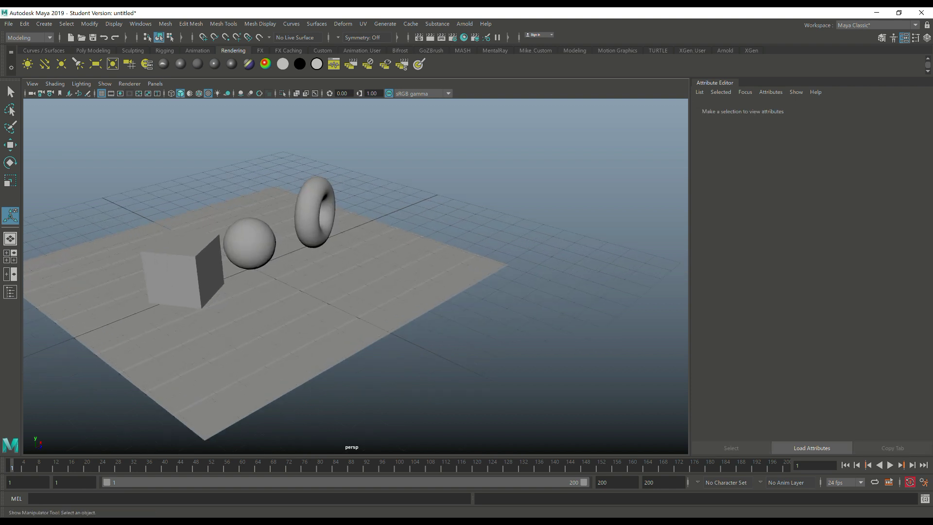
mouse_move(356, 276)
left_mouse_down("alt")
mouse_move(326, 259)
mouse_move(346, 266)
left_mouse_up("alt")
middle_click_drag(346, 266, 395, 255, "alt")
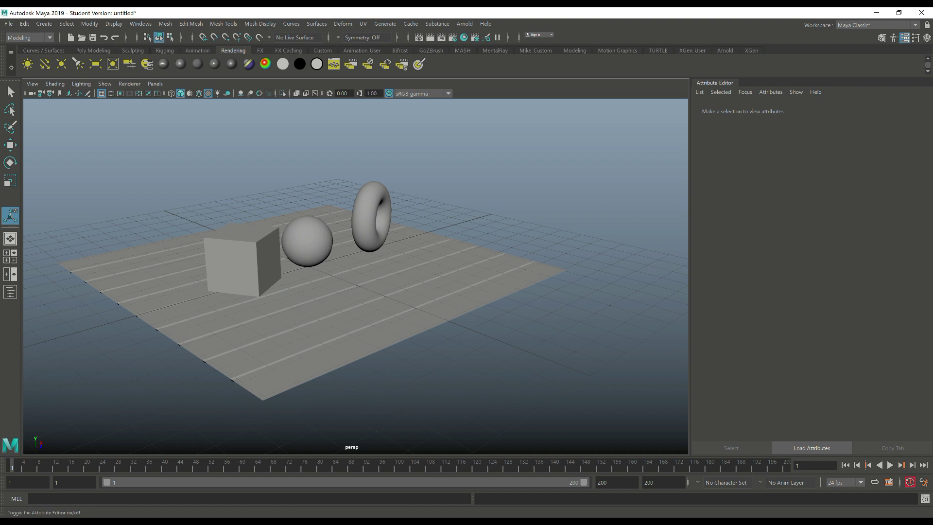
left_click(904, 37)
middle_click_drag(413, 257, 355, 255, "alt")
scroll(354, 256, "down", 3)
left_click_drag(355, 255, 370, 256, "alt")
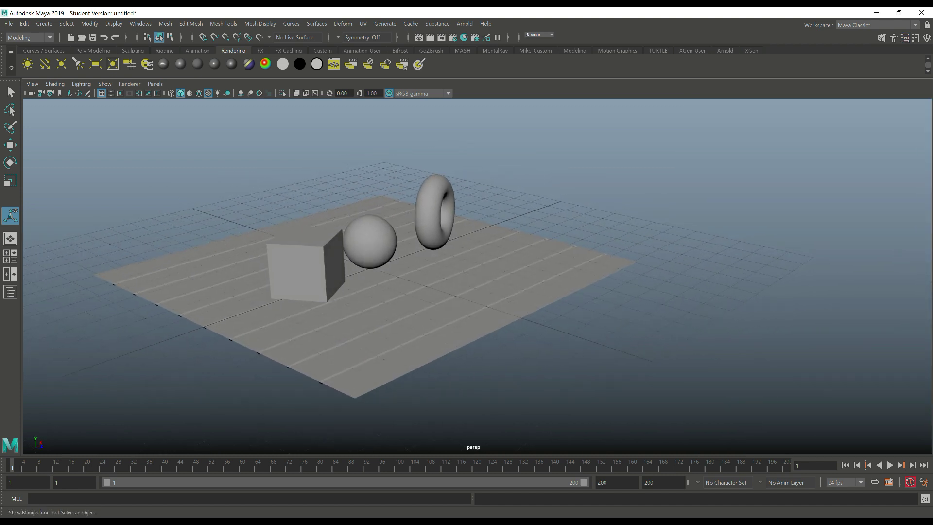
Step: Create a spot light in the scene
left_click(45, 24)
mouse_move(63, 78)
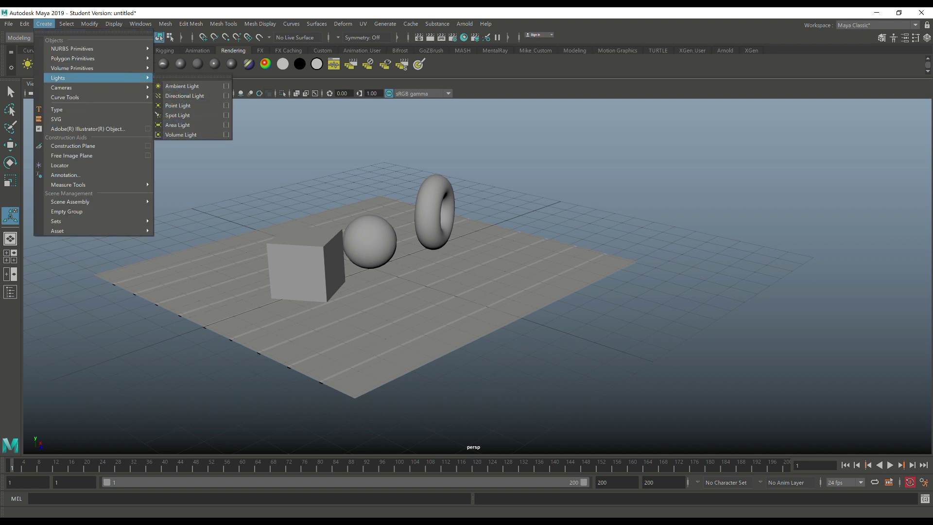
key("Escape")
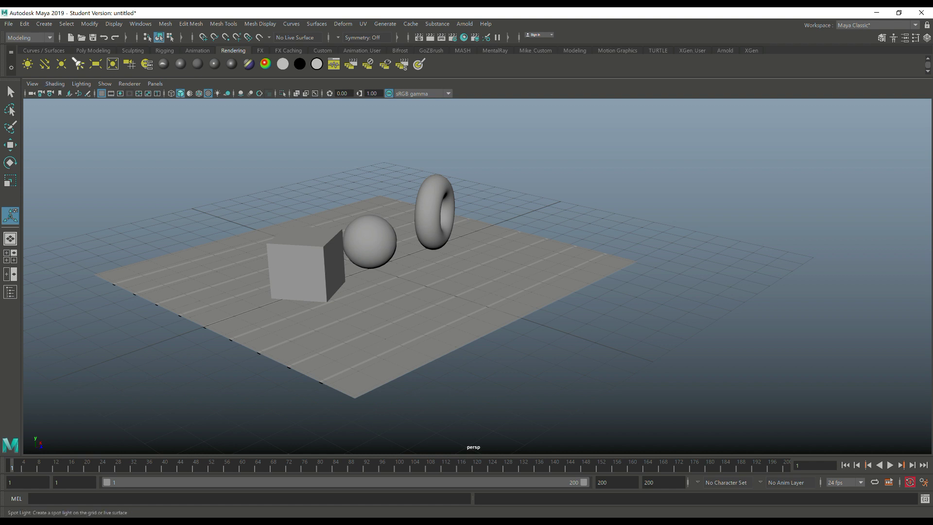
left_click(77, 64)
Step: Pull the spot light's origin out beyond the floor plane to about 15.18 on Z and its aim point to about 5.80
scroll(477, 275, "down", 4)
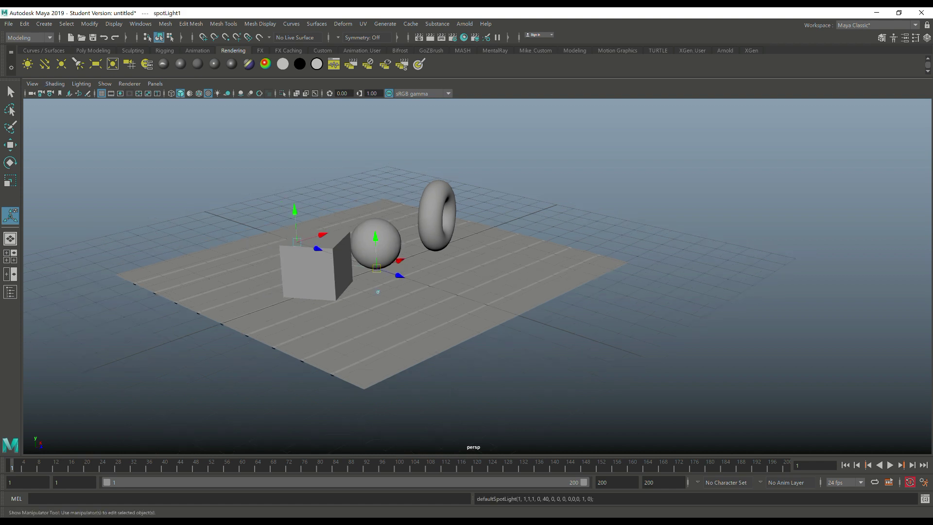
scroll(476, 274, "up", 3)
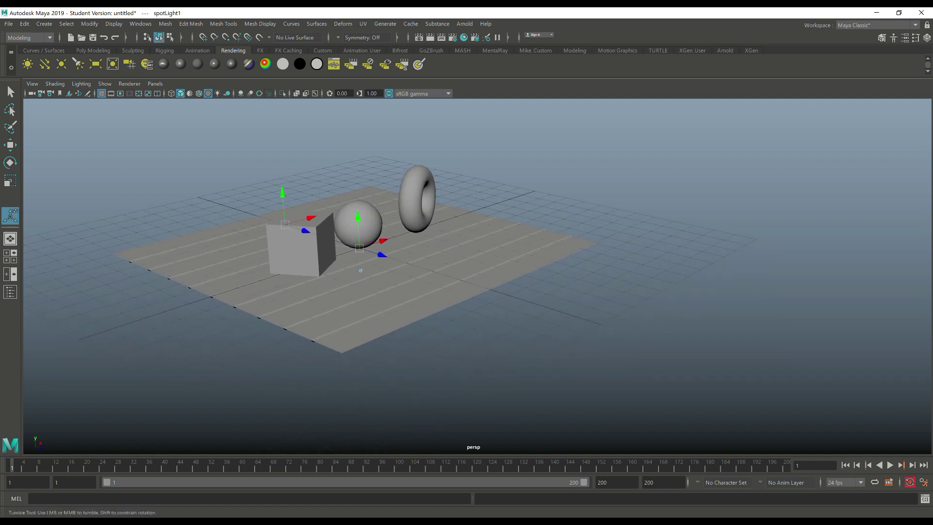
left_click_drag(477, 275, 484, 287, "alt")
left_click_drag(375, 246, 725, 373)
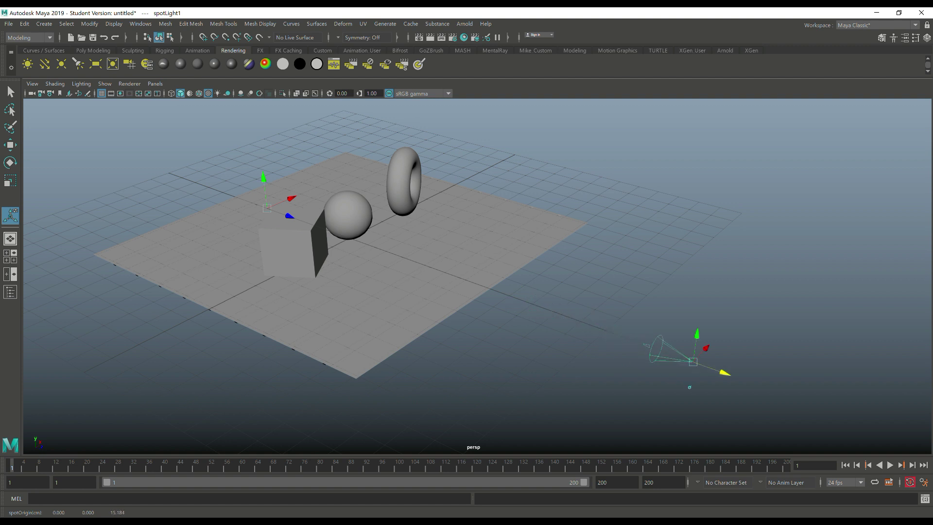
left_click_drag(290, 216, 619, 334)
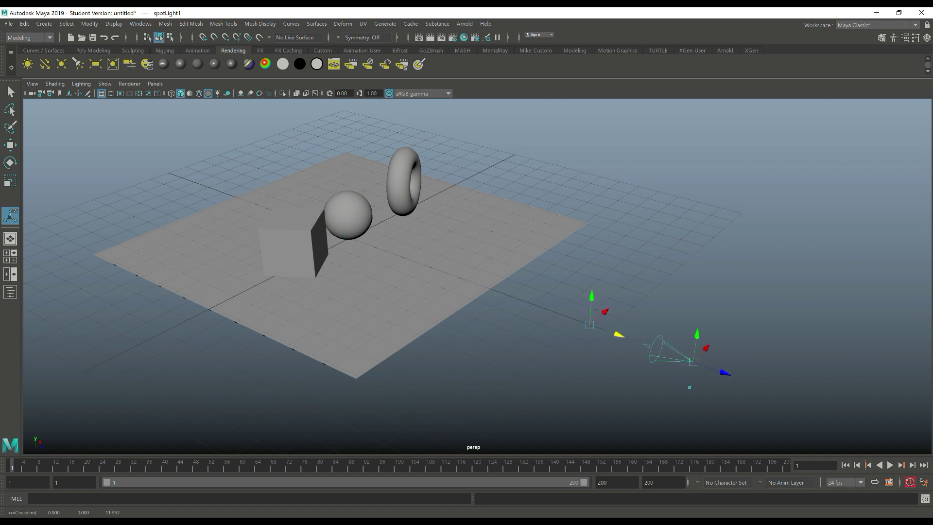
mouse_move(476, 274)
left_mouse_down("alt")
mouse_move(486, 240)
mouse_move(481, 275)
left_mouse_up("alt")
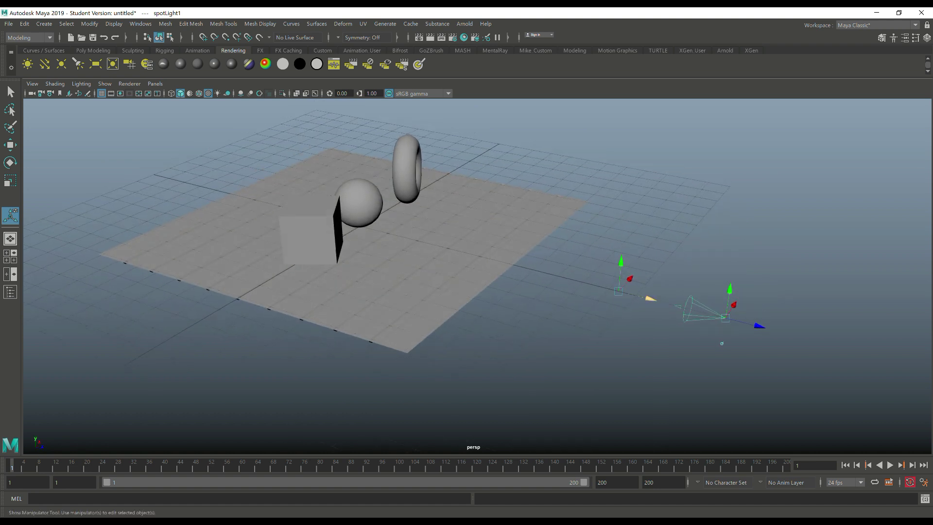
left_click_drag(649, 299, 510, 264)
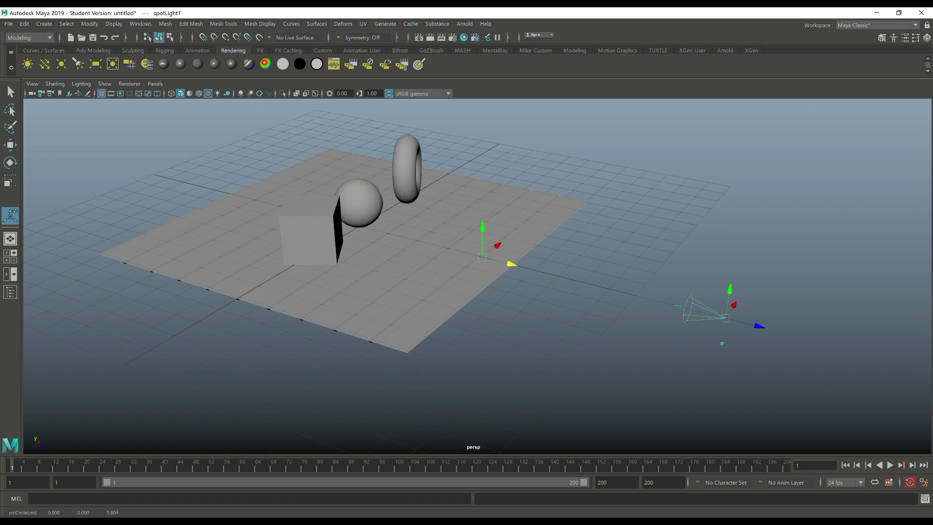
Step: Raise the spot light well above the floor and aim it near the sphere, about 1.6 on Z and slightly above the plane
left_click_drag(730, 289, 754, 126)
left_click_drag(512, 264, 417, 240)
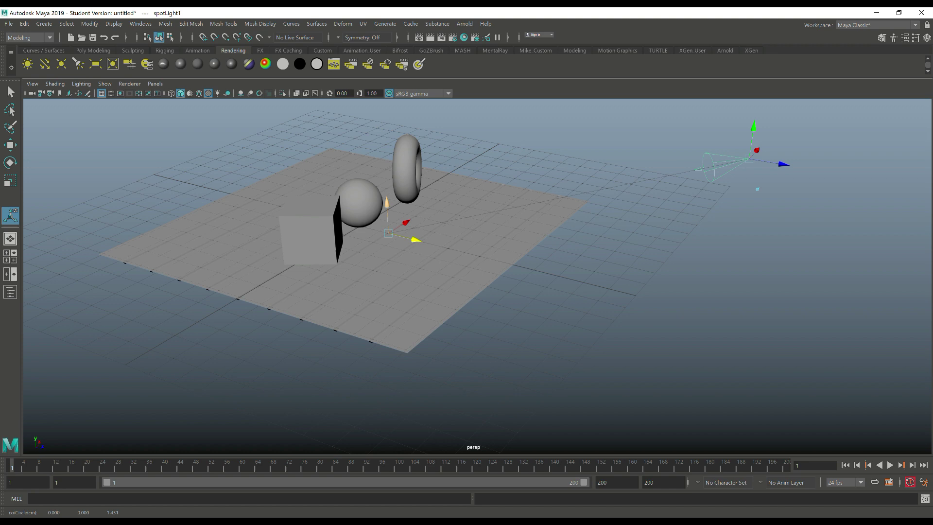
left_click_drag(387, 207, 372, 193)
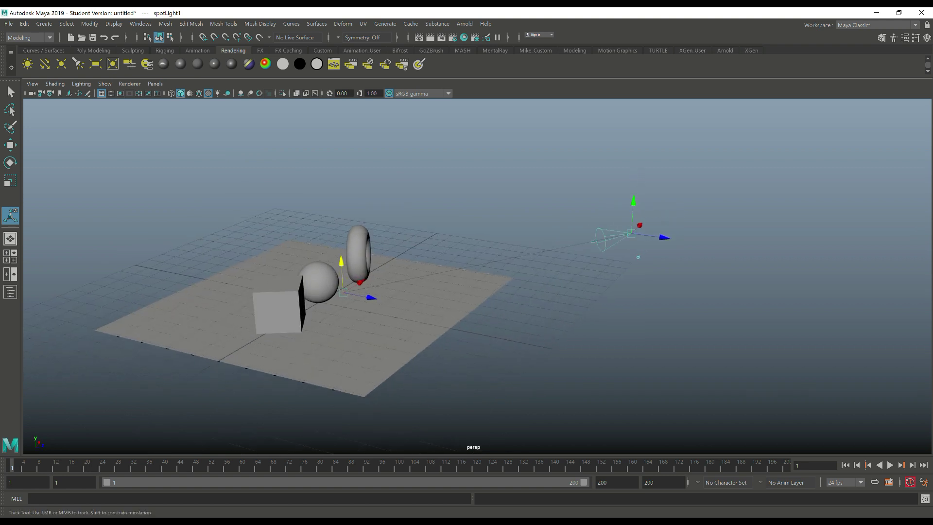
Step: Preview the spot light's effect with scene lighting in the viewport and return to the textured display with default lighting
mouse_move(372, 194)
middle_mouse_down("alt")
mouse_move(392, 160)
mouse_move(382, 179)
middle_mouse_up("alt")
scroll(382, 179, "up", 2)
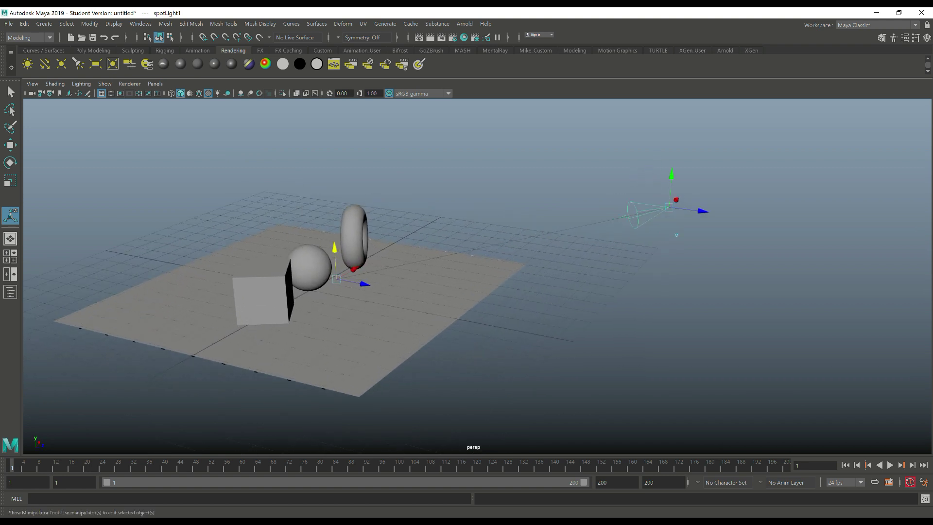
left_click_drag(382, 179, 371, 183, "alt")
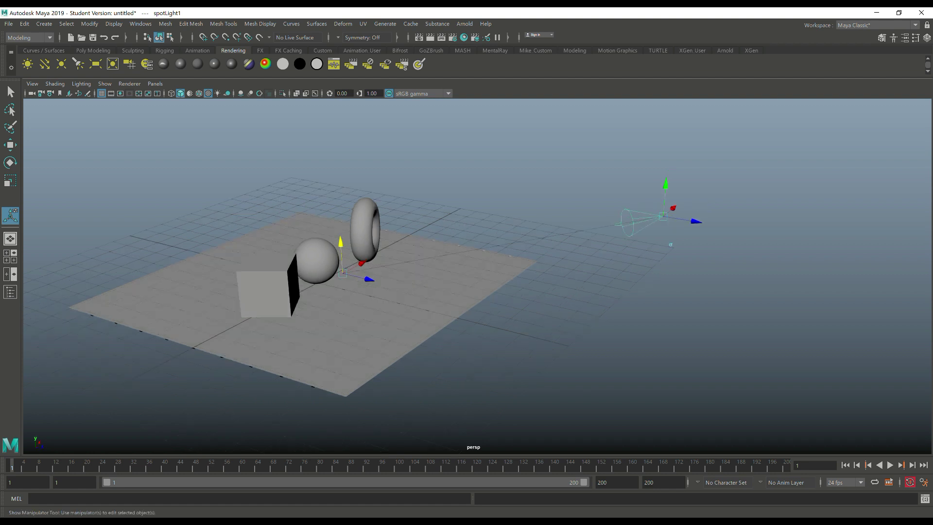
key("7")
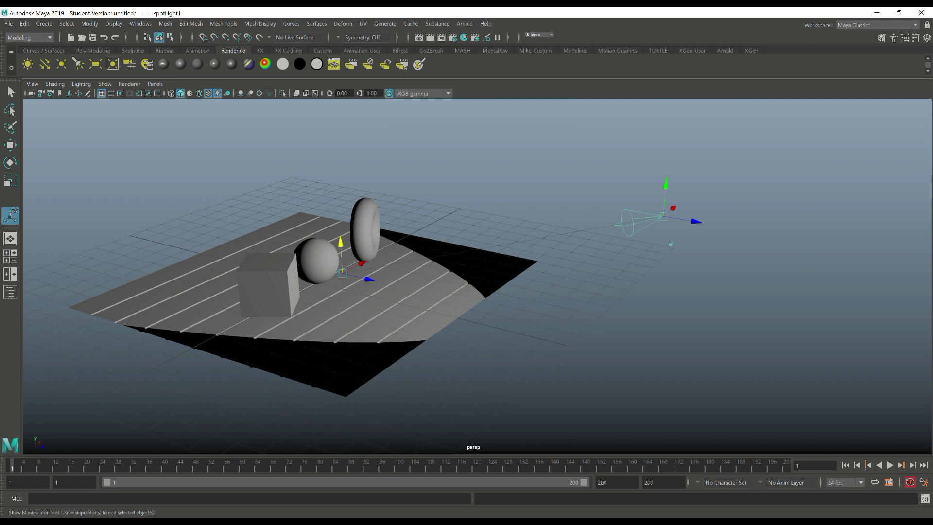
key("6")
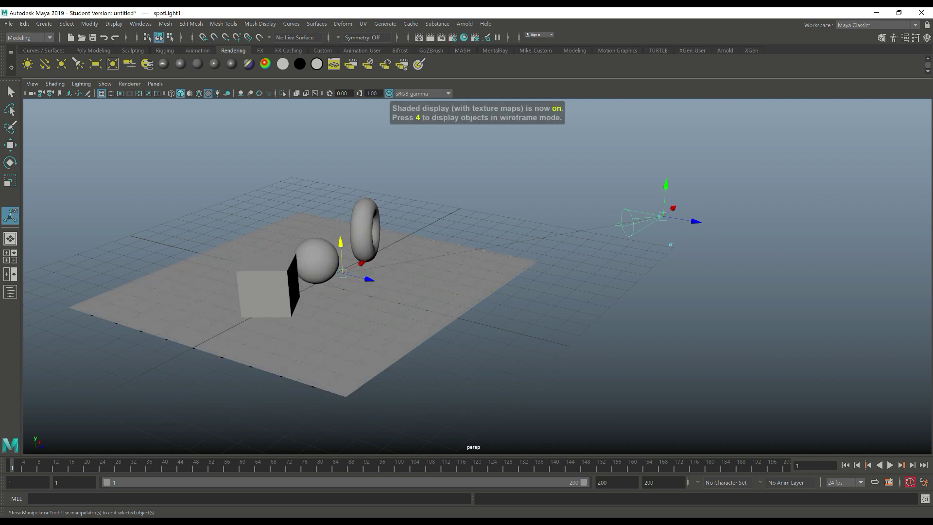
Step: Check the framing of the objects by looking through the spot light, and return to the persp camera
left_click(155, 84)
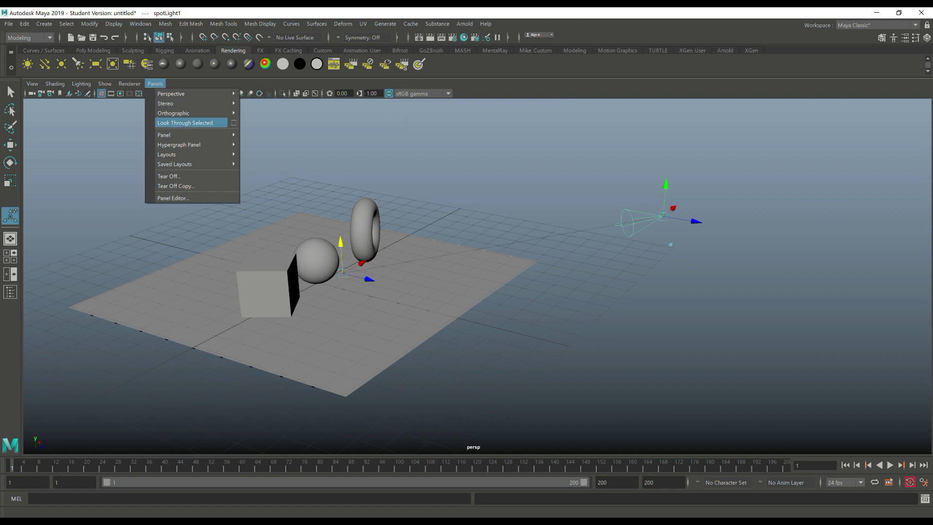
left_click(185, 123)
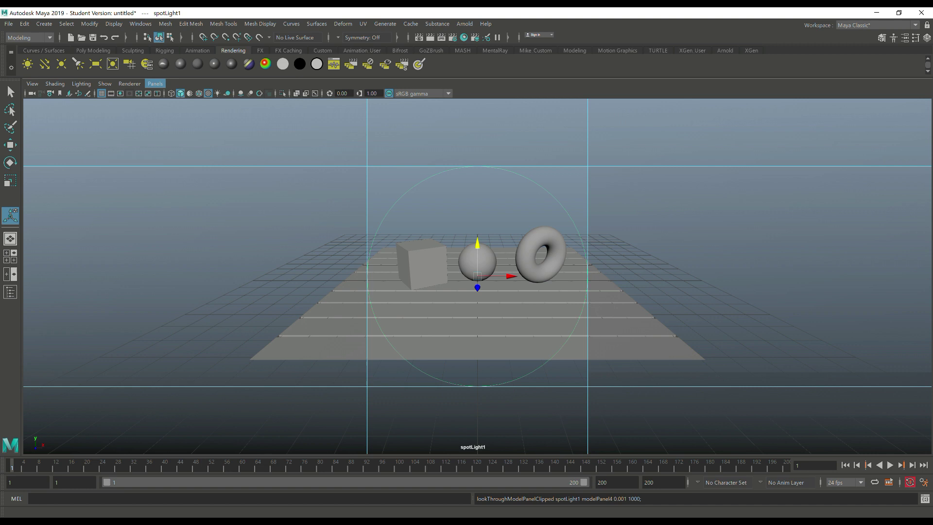
left_click(156, 84)
mouse_move(194, 94)
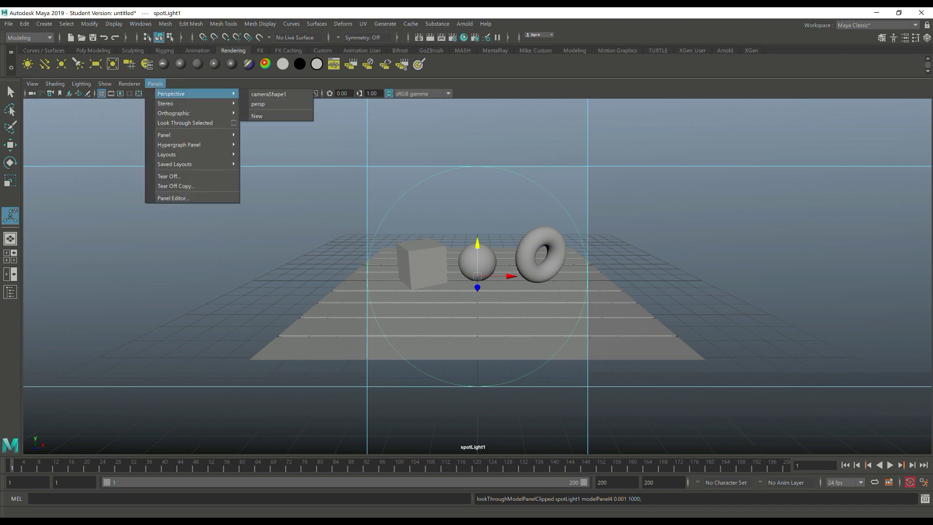
left_click(258, 104)
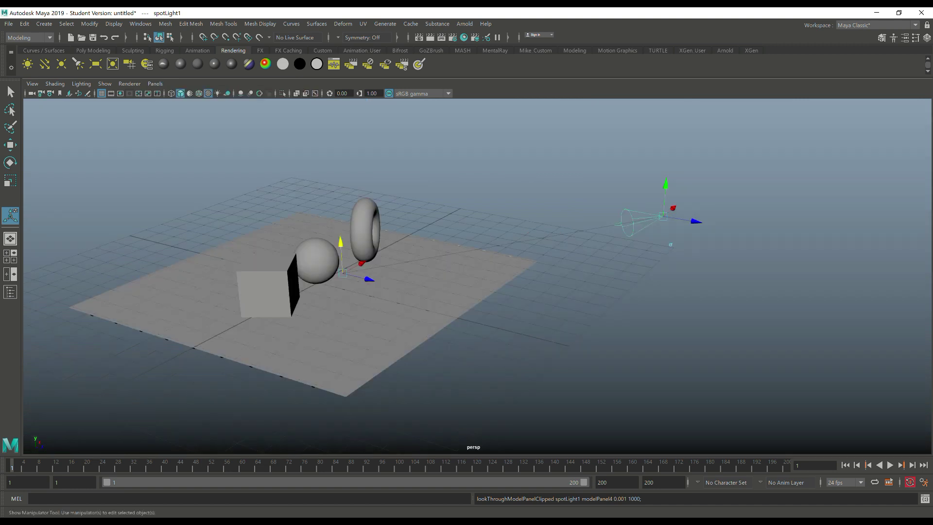
Step: Light the viewport with all scene lights and open the spot light's attributes
key("7")
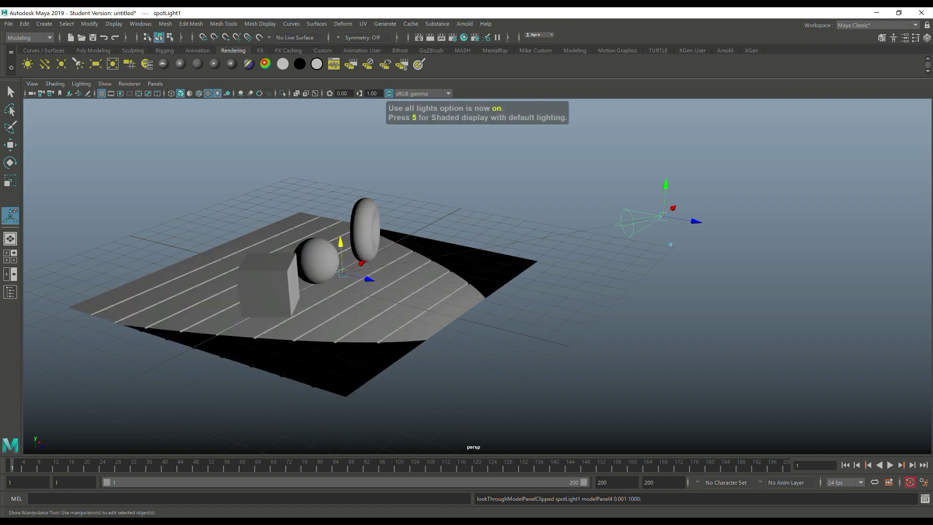
mouse_move(477, 276)
left_mouse_down("alt")
mouse_move(465, 277)
mouse_move(465, 254)
mouse_move(465, 276)
mouse_move(464, 267)
left_mouse_up("alt")
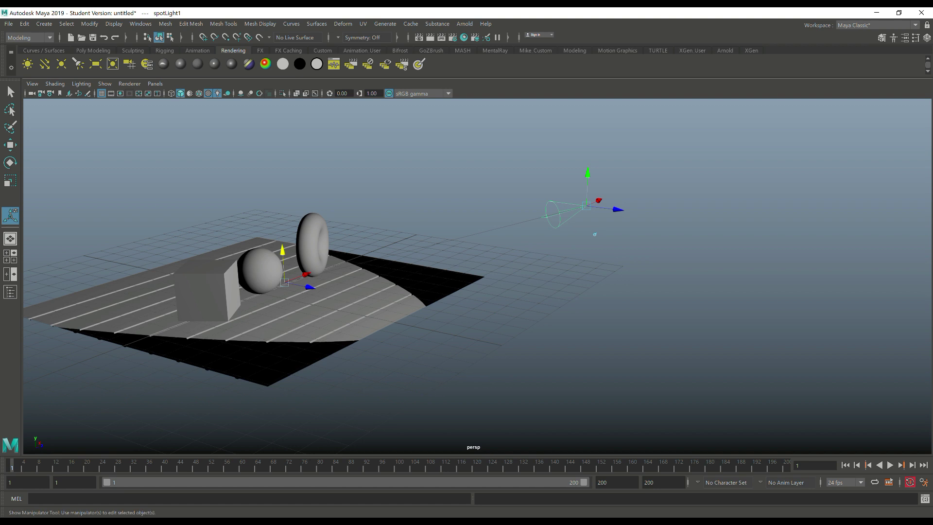
key("ctrl+a")
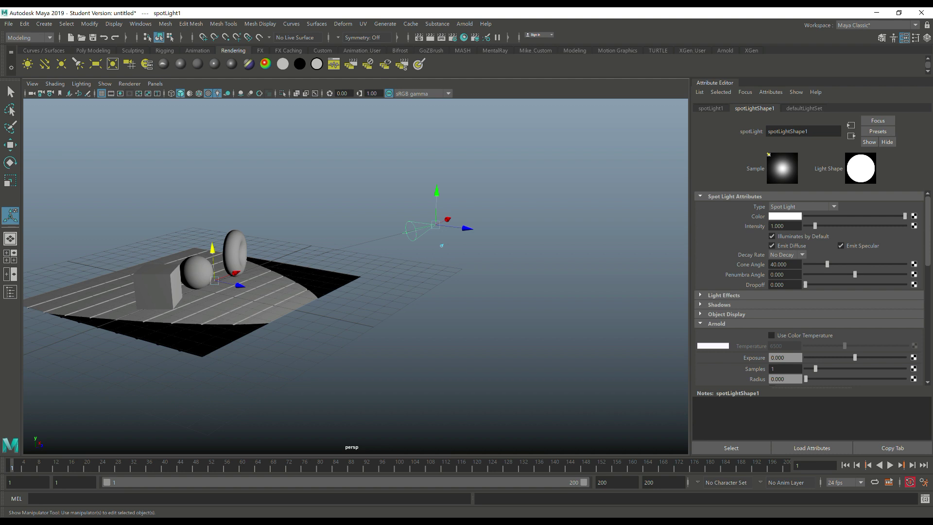
Step: Try red and green as the spot light's color, and return it to white
left_click(784, 216)
left_click(798, 210)
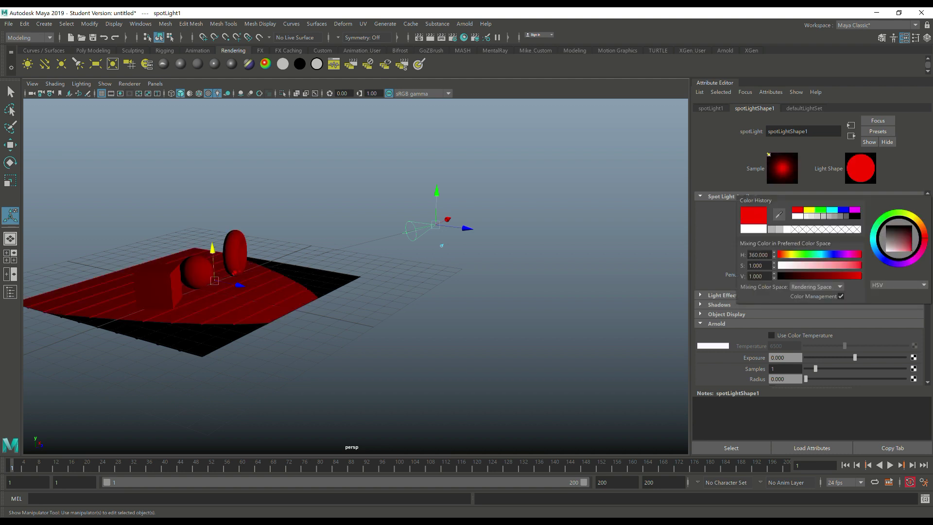
left_click(809, 209)
left_click(820, 210)
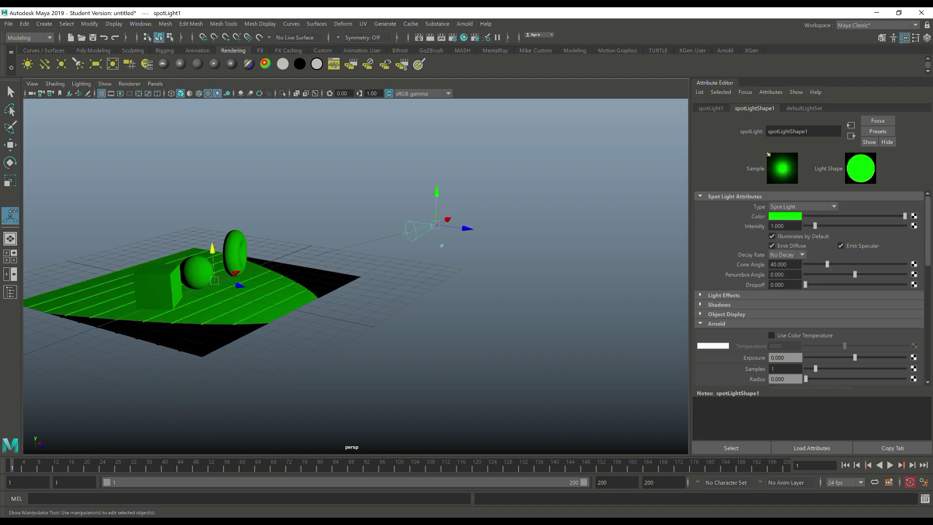
left_click(785, 216)
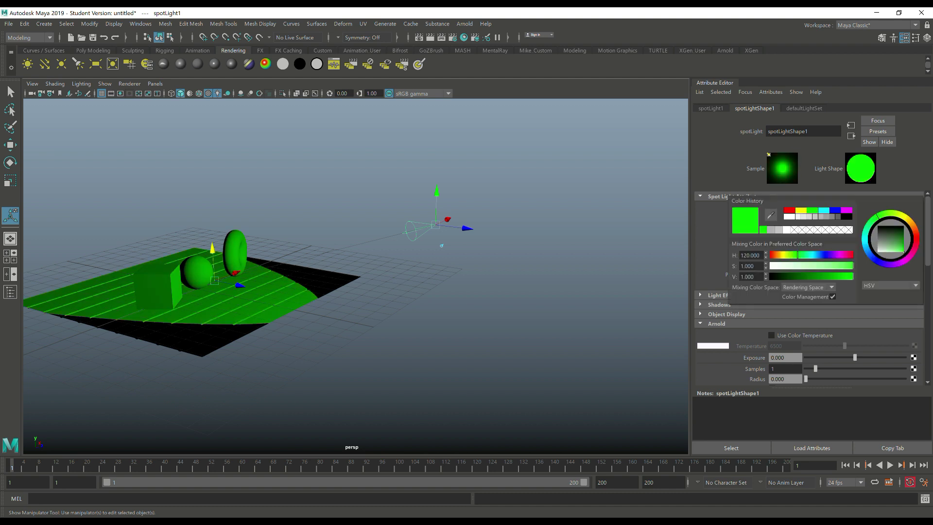
left_click(787, 216)
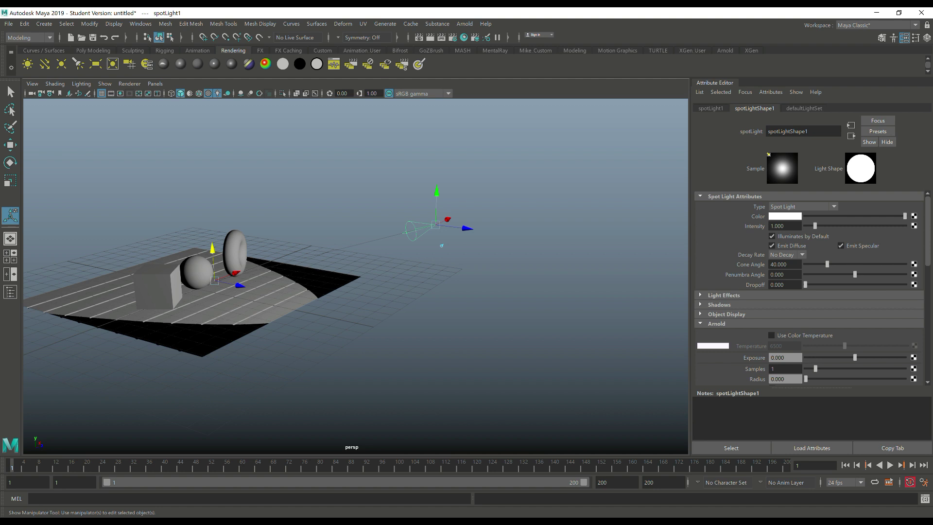
Step: Try the spot light at zero intensity and restore the intensity to 1
mouse_move(815, 226)
left_mouse_down()
mouse_move(855, 226)
mouse_move(805, 226)
mouse_move(883, 226)
mouse_move(805, 226)
left_mouse_up()
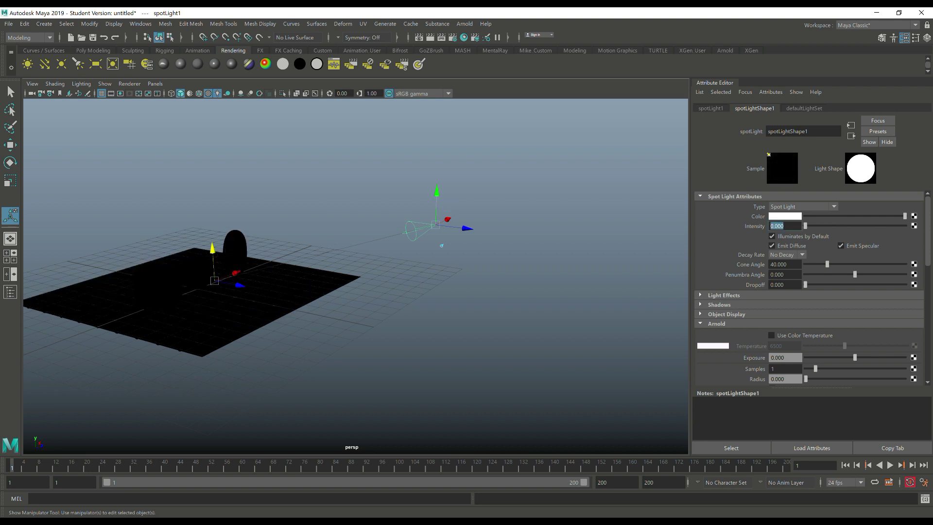
type("1")
key("Return")
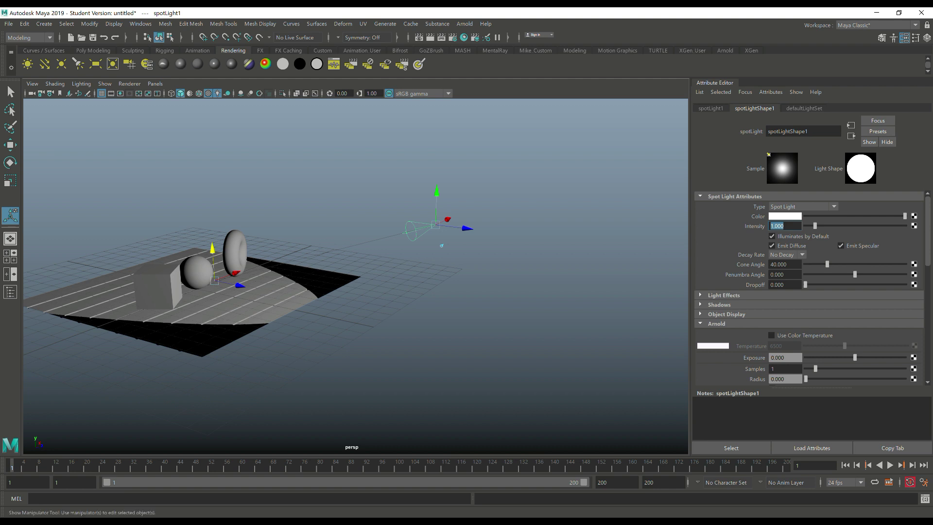
Step: Set the spot light's cone angle to about 46.1 and its penumbra angle to -10, and test-render the frame
scroll(356, 276, "up", 3)
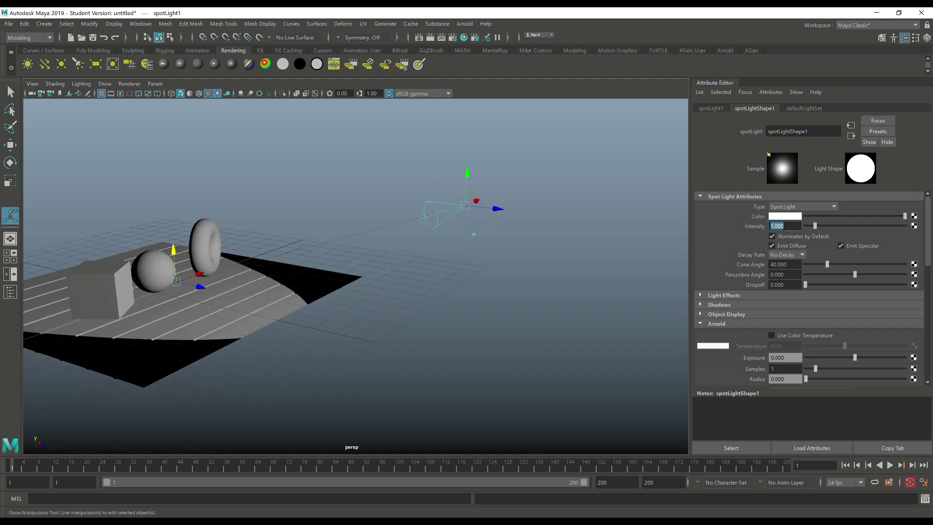
mouse_move(827, 264)
left_mouse_down()
mouse_move(872, 265)
mouse_move(809, 264)
mouse_move(830, 265)
left_mouse_up()
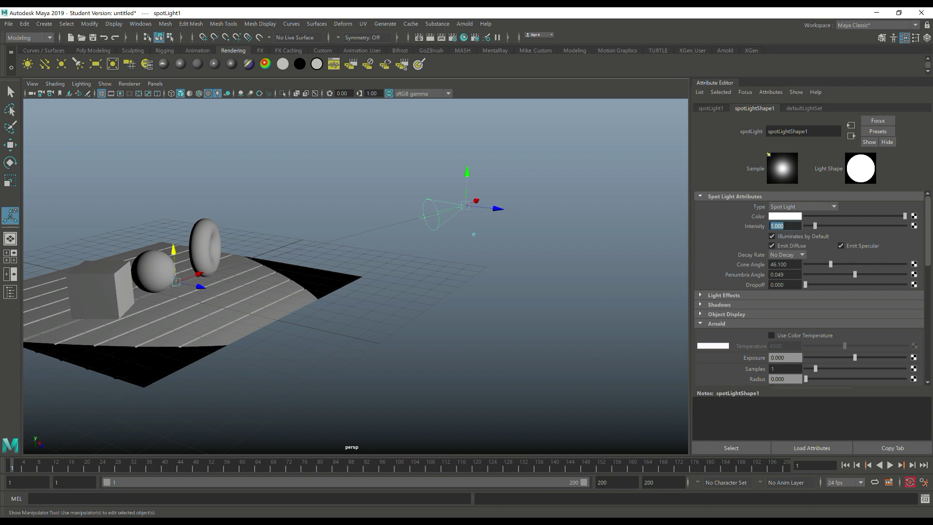
left_click_drag(855, 274, 806, 285)
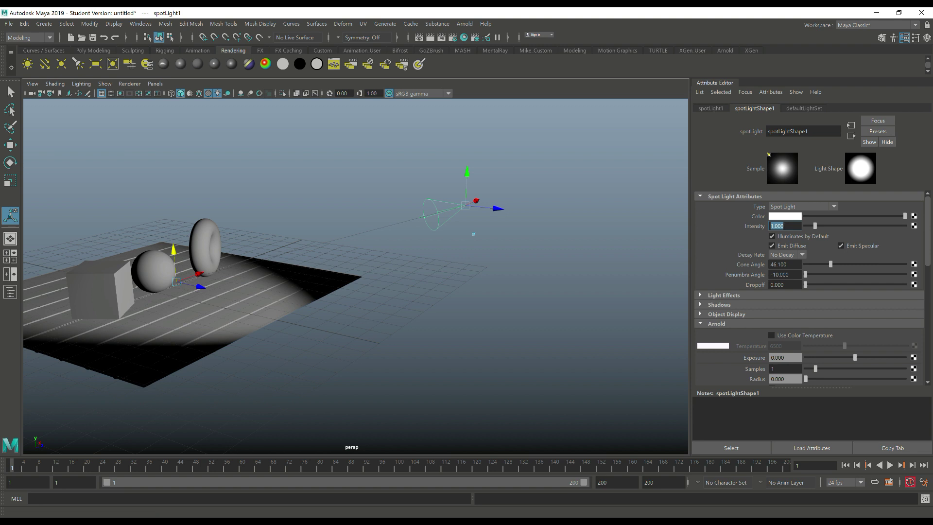
left_click(441, 38)
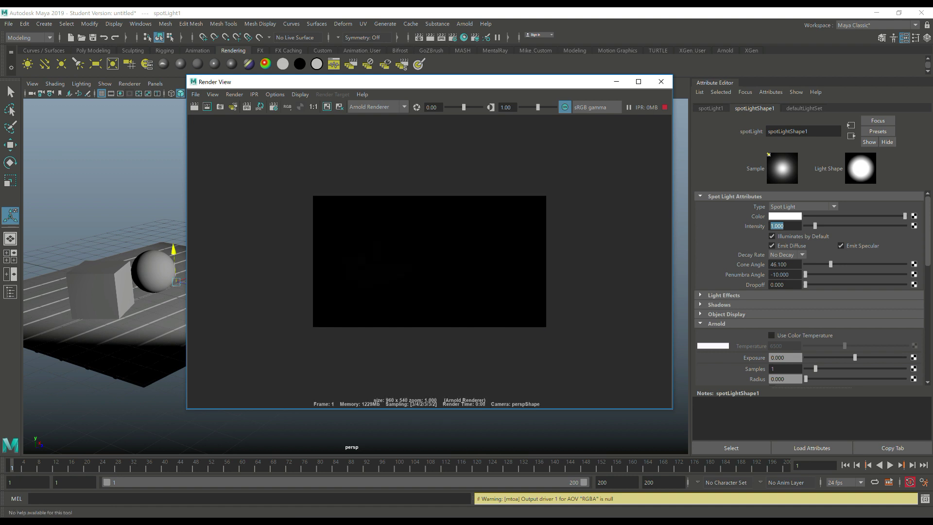
left_click(661, 81)
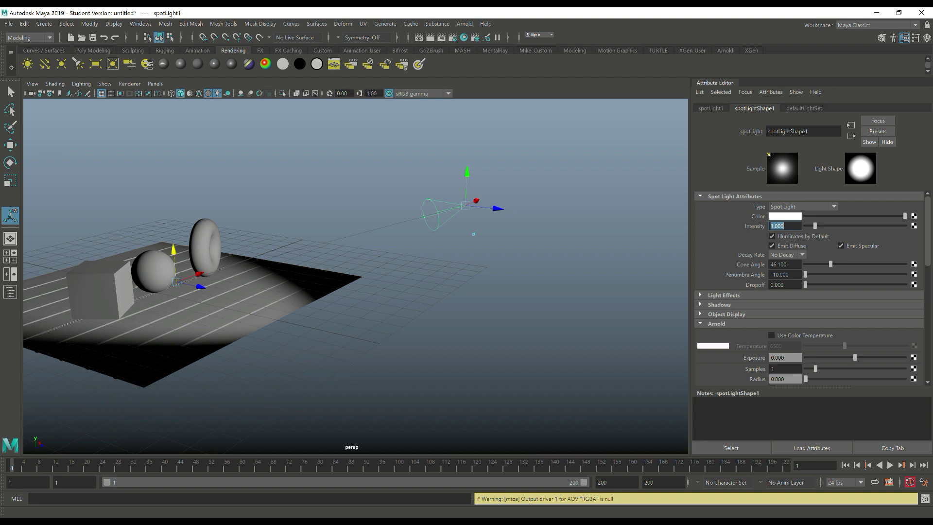
Step: Set the spot light's Arnold exposure to 10, render the frame again and examine the objects close up in the render
scroll(809, 287, "down", 3)
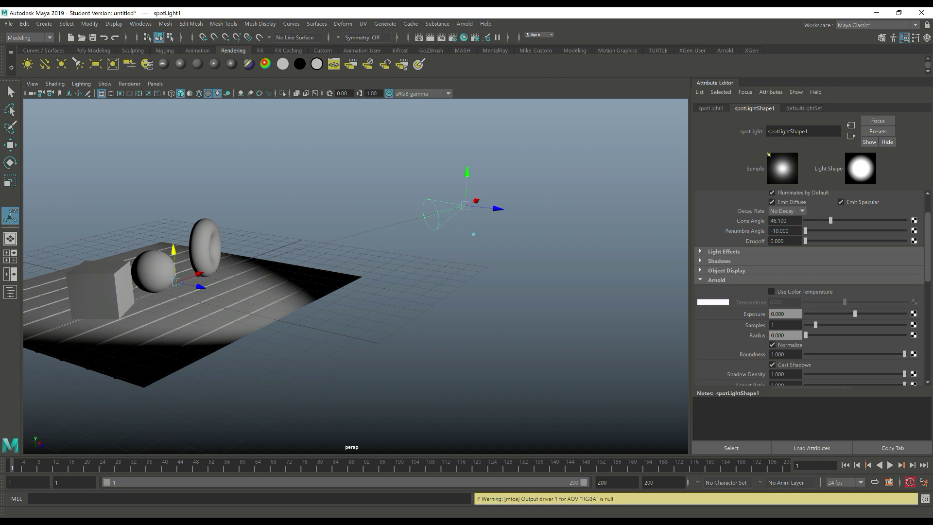
double_click(778, 314)
type("10")
key("Return")
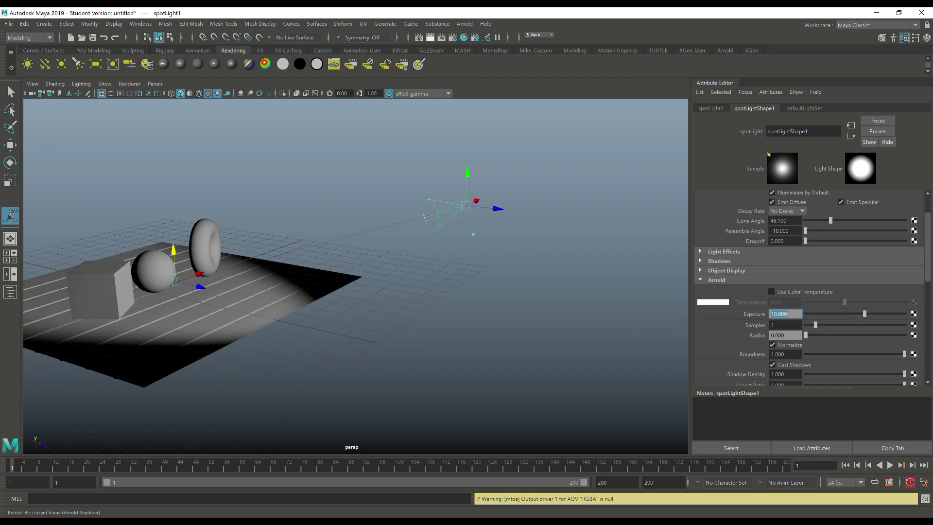
left_click(430, 37)
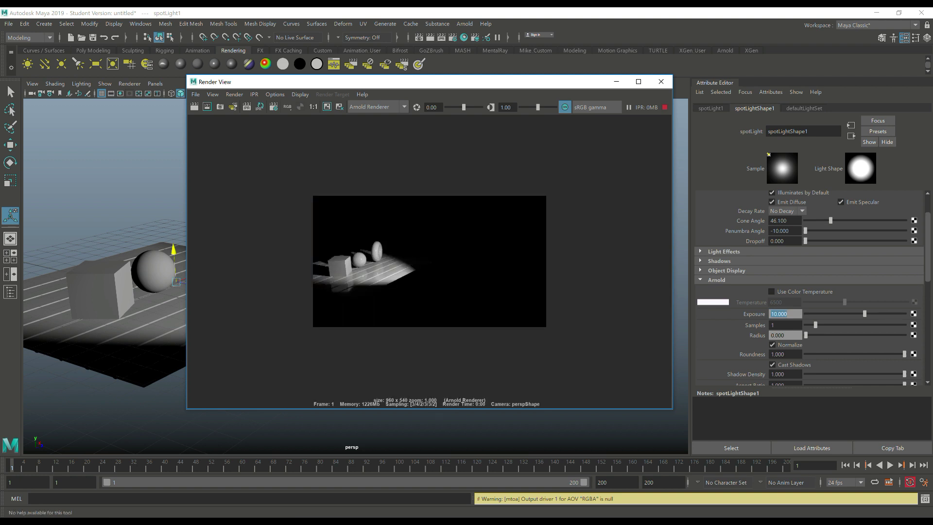
scroll(365, 268, "up", 6)
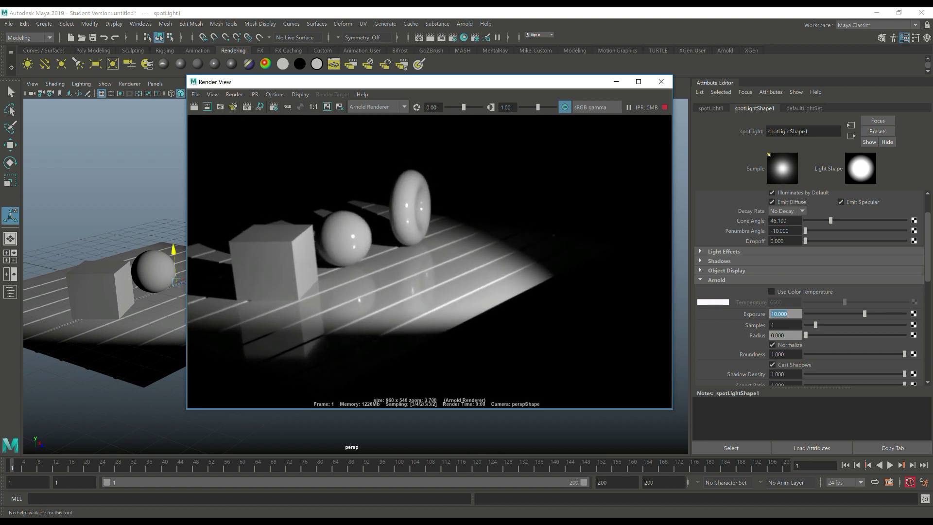
scroll(371, 265, "down", 1)
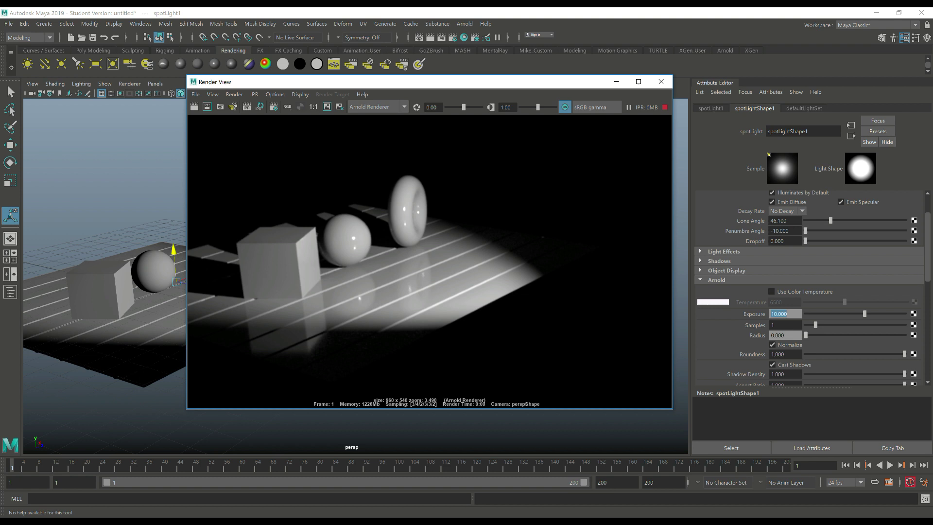
Step: Set the cube material's diffuse roughness to about 0.602 and specular roughness to about 0.412, and move the render window off the viewport
left_click(97, 291)
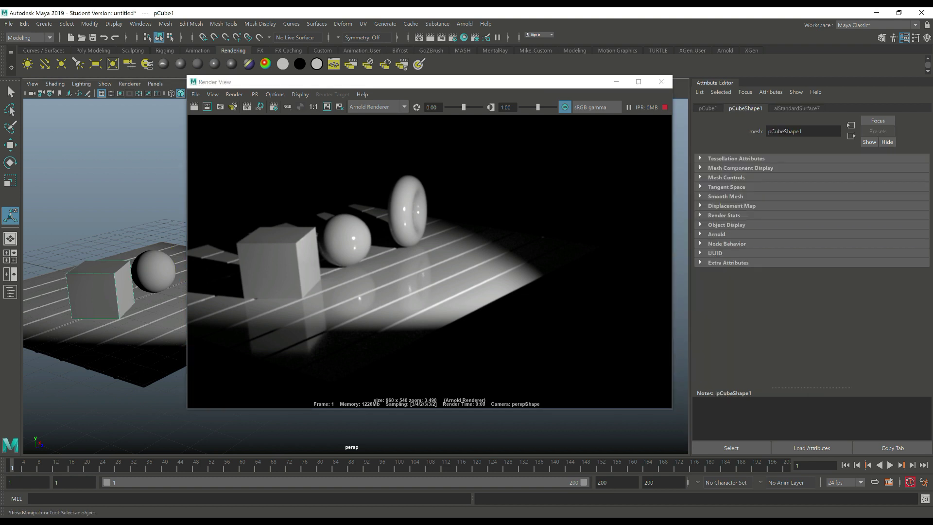
left_click(796, 108)
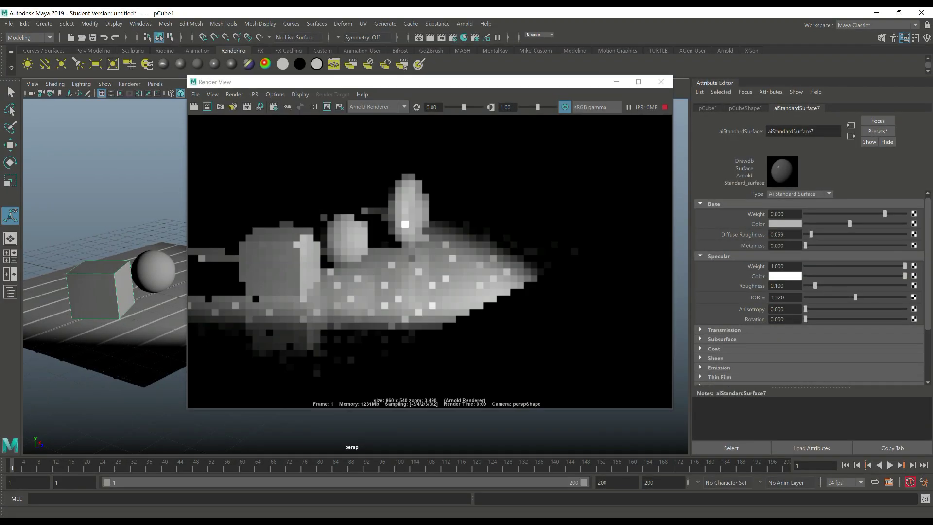
left_click_drag(811, 234, 866, 235)
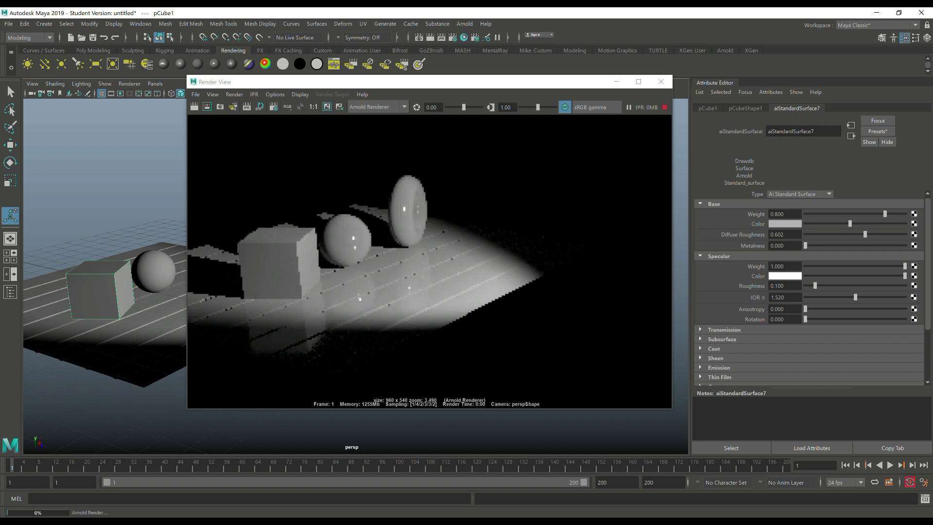
left_click_drag(816, 286, 846, 286)
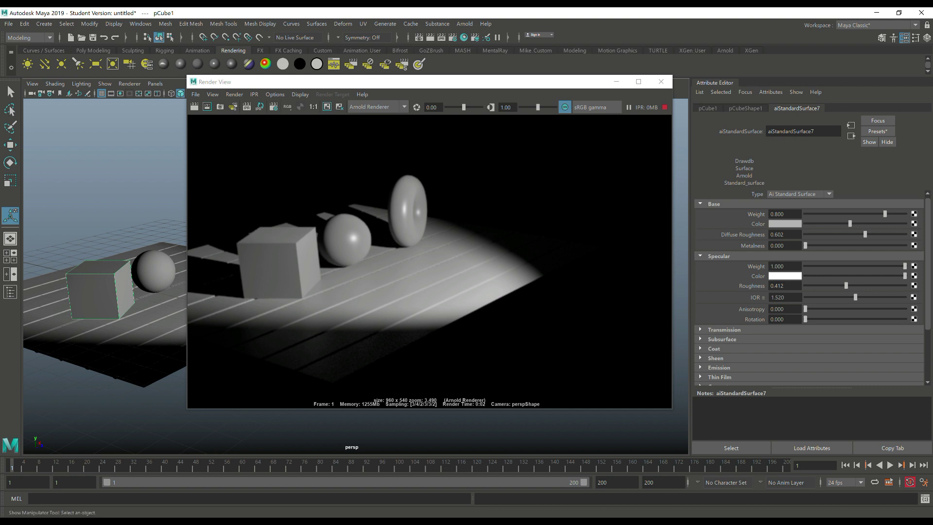
left_click_drag(535, 82, 932, 91)
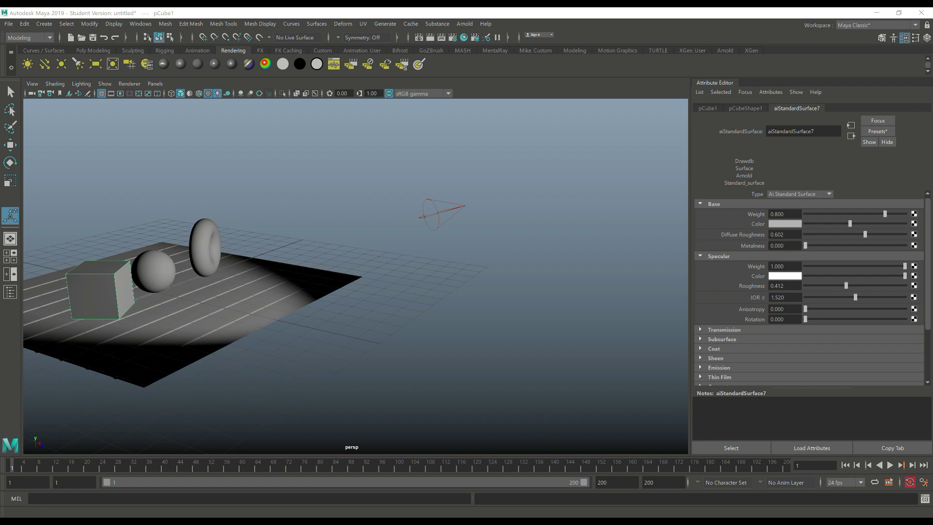
mouse_move(930, 97)
left_mouse_down()
mouse_move(503, 104)
mouse_move(932, 102)
left_mouse_up()
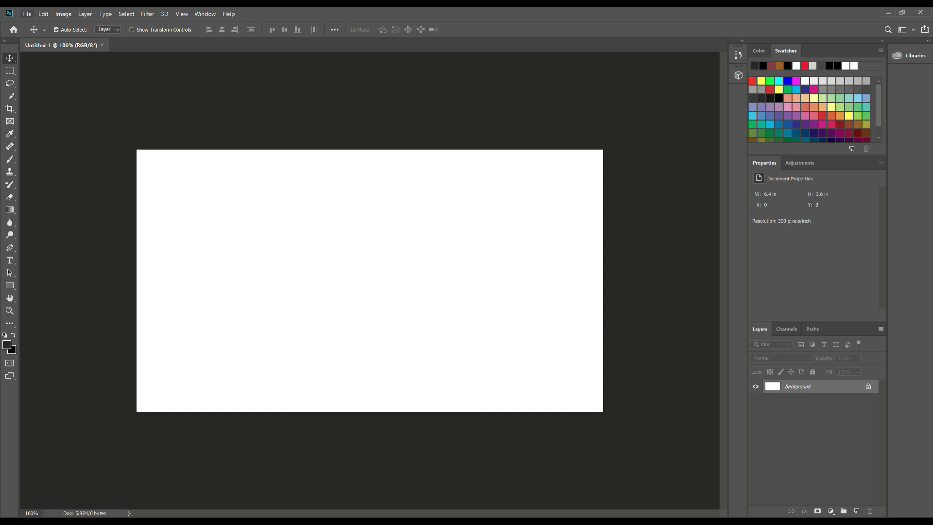
Step: In Photoshop, create a new 512 x 512 pixel RGB document at 100 pixels/inch with a white background
key("alt+f")
key("Escape")
key("ctrl+n")
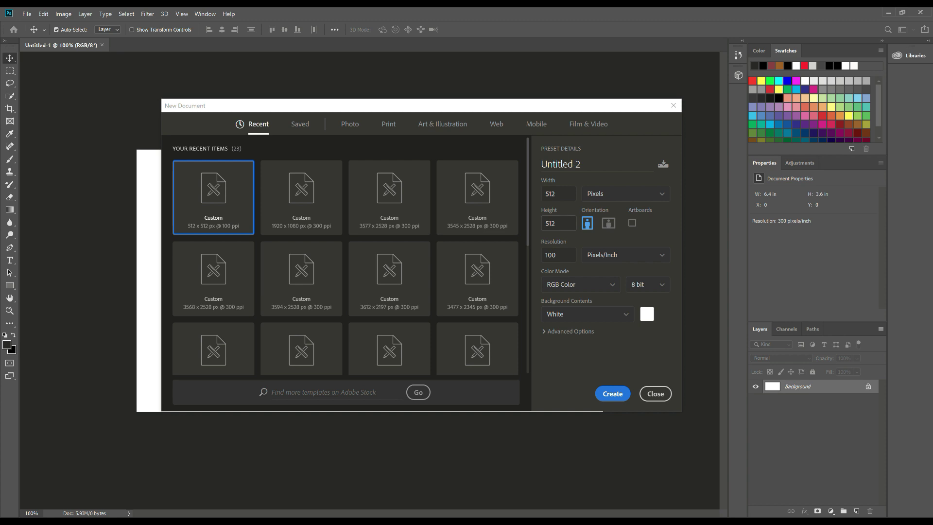
key("Return")
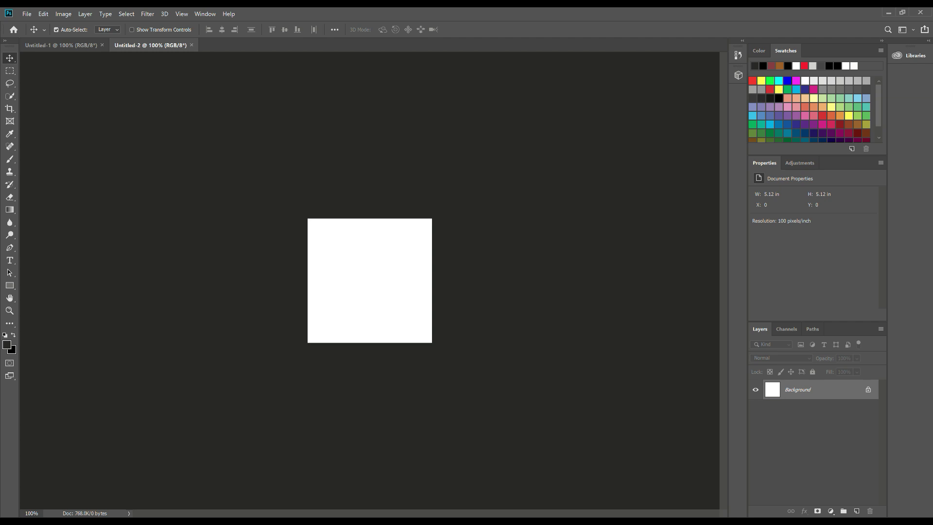
Step: Place the Tree image from the Desktop as an embedded object and scale it to about 160% on the canvas
left_click(27, 14)
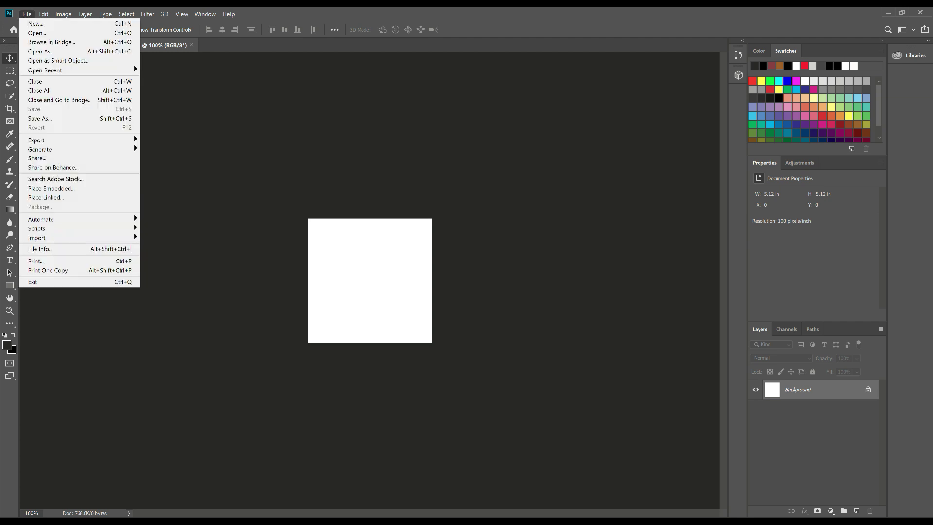
left_click(51, 188)
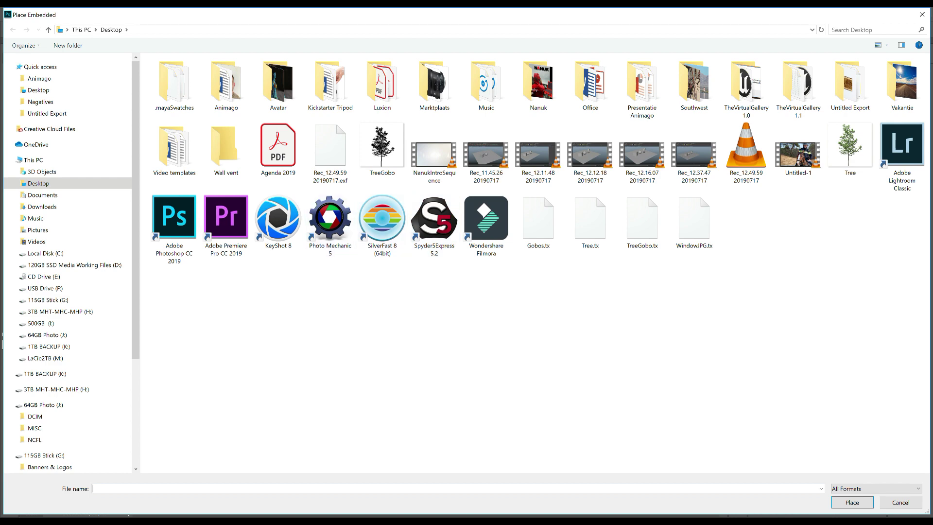
left_click(850, 146)
left_click(852, 502)
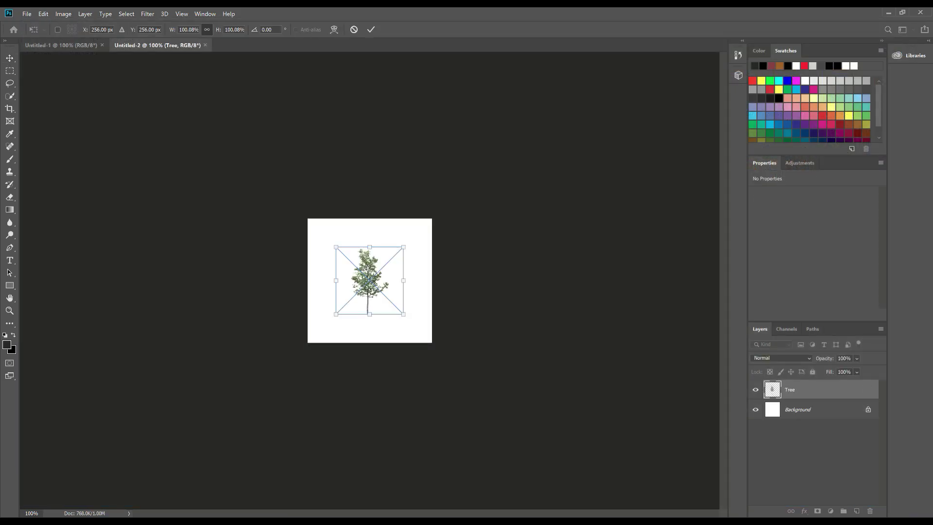
left_click_drag(404, 314, 391, 292)
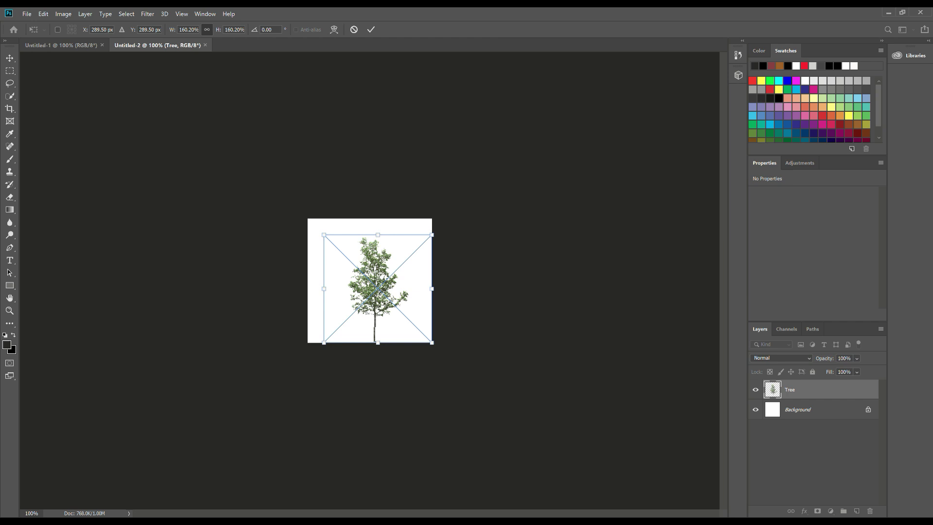
key("Return")
Step: Reposition the tree to about X 1.55 in, Y 0.82 in so the trunk reaches the canvas's lower edge
key("ctrl+plus")
key("ctrl+plus")
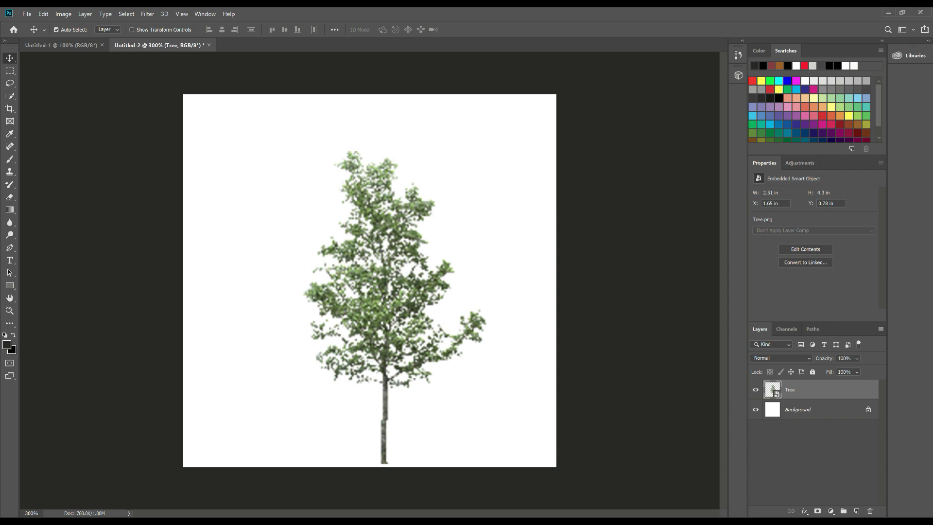
left_click_drag(385, 285, 377, 288)
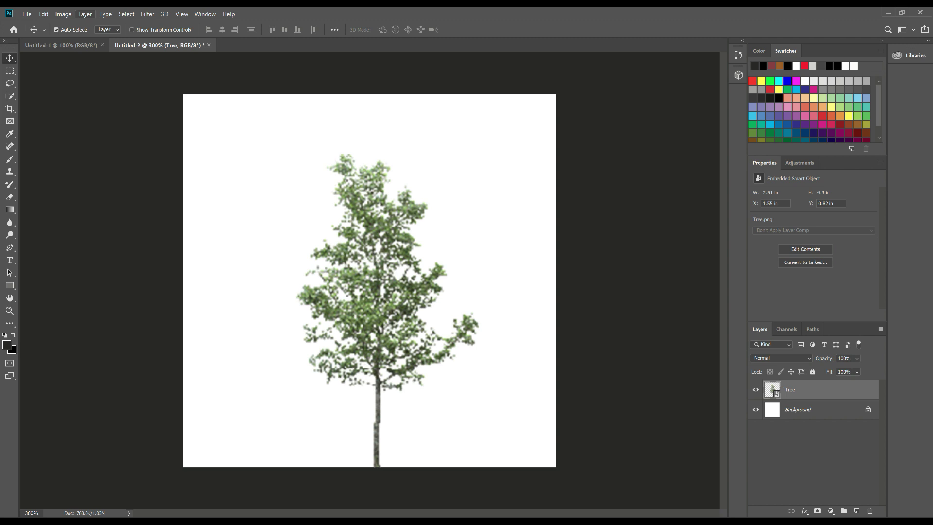
Step: Turn the tree into a black silhouette with a Levels adjustment using a black input level of 253
left_click(64, 14)
mouse_move(82, 35)
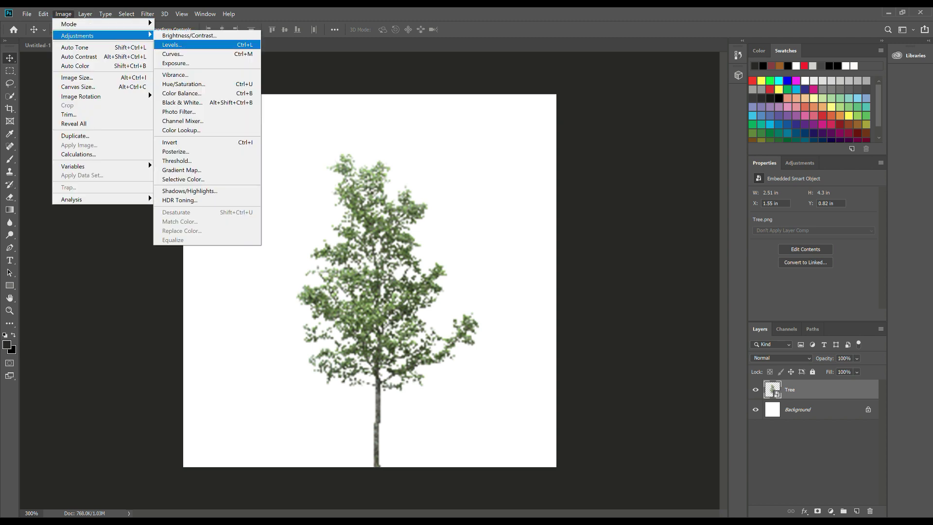
left_click(172, 45)
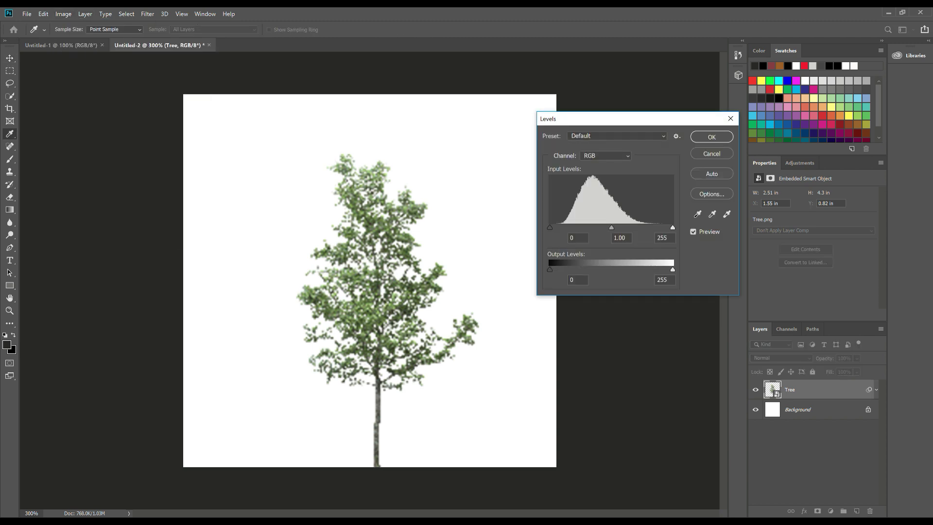
type("253")
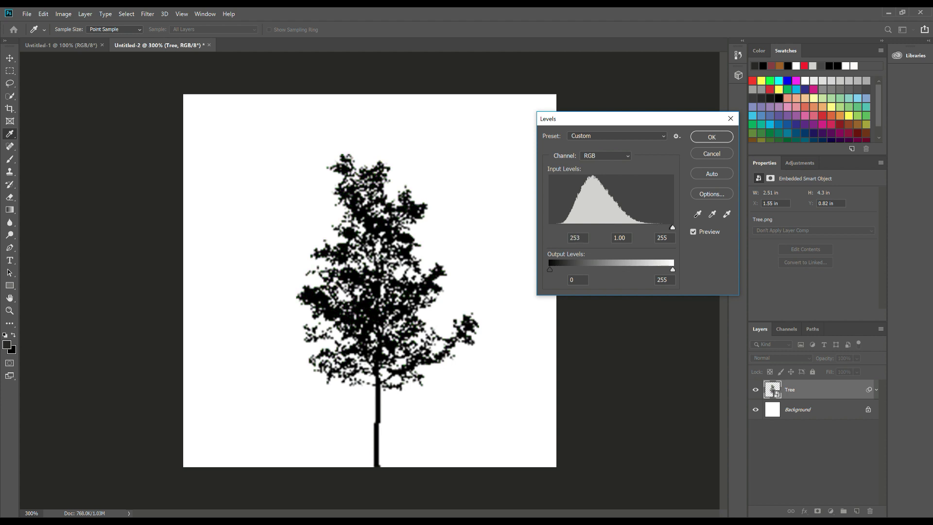
left_click(577, 237)
left_click(712, 137)
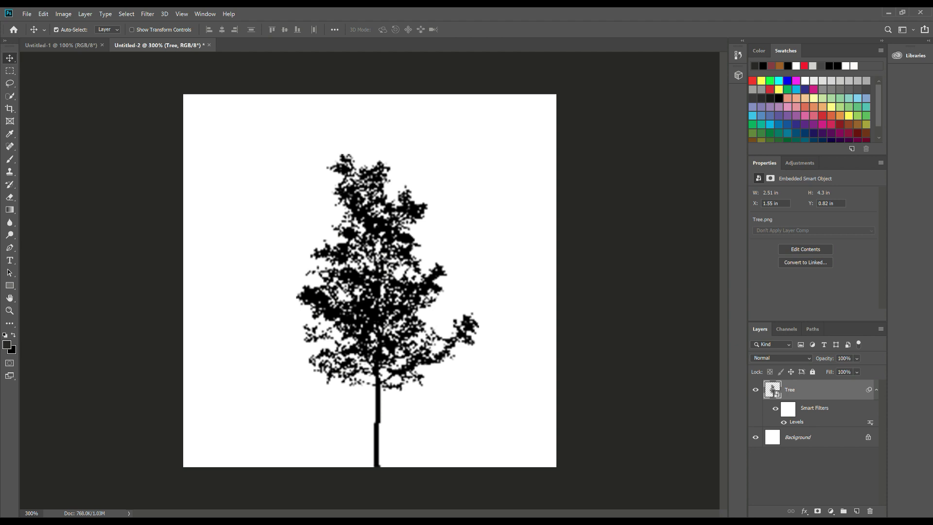
Step: Merge the Tree layer with the Background layer into a single layer
left_click(797, 437, "ctrl")
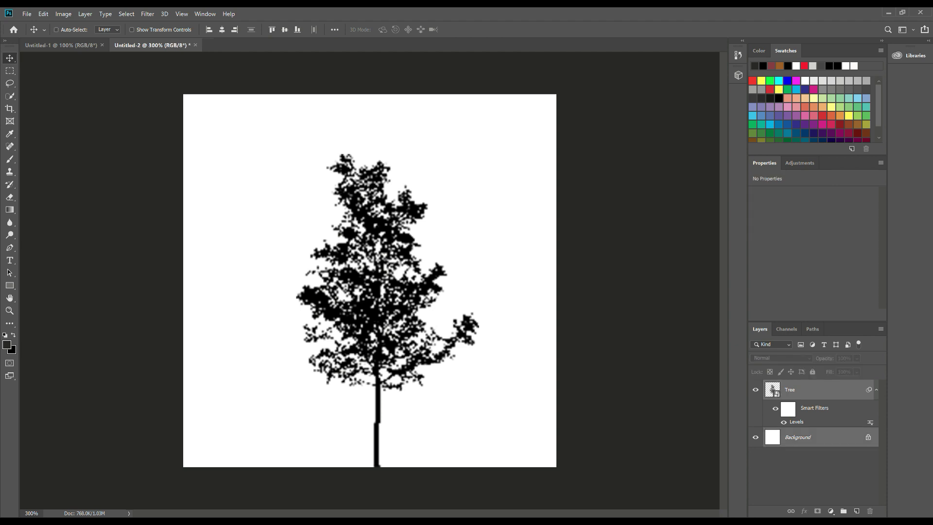
right_click(807, 439)
left_click(834, 396)
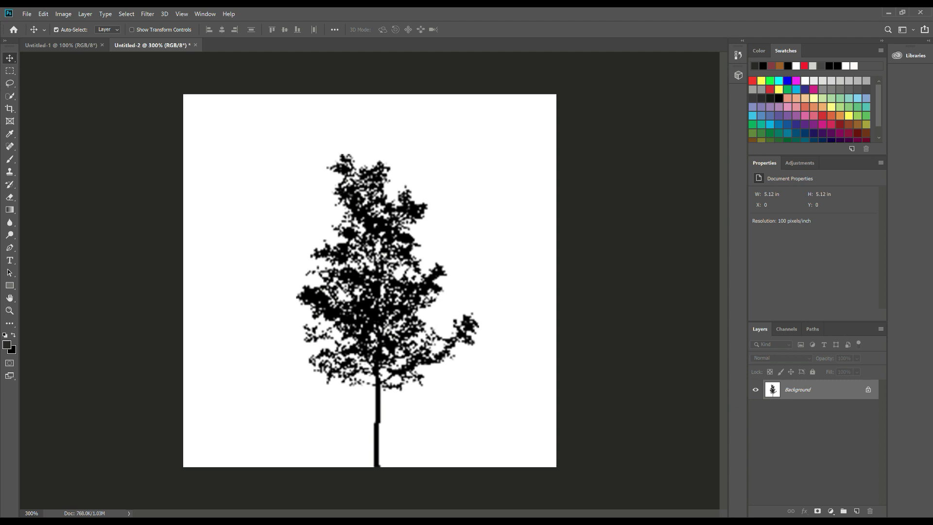
Step: Save the image to the Desktop as a JPEG named TreeGobo at quality 12, replacing the existing file
left_click(26, 14)
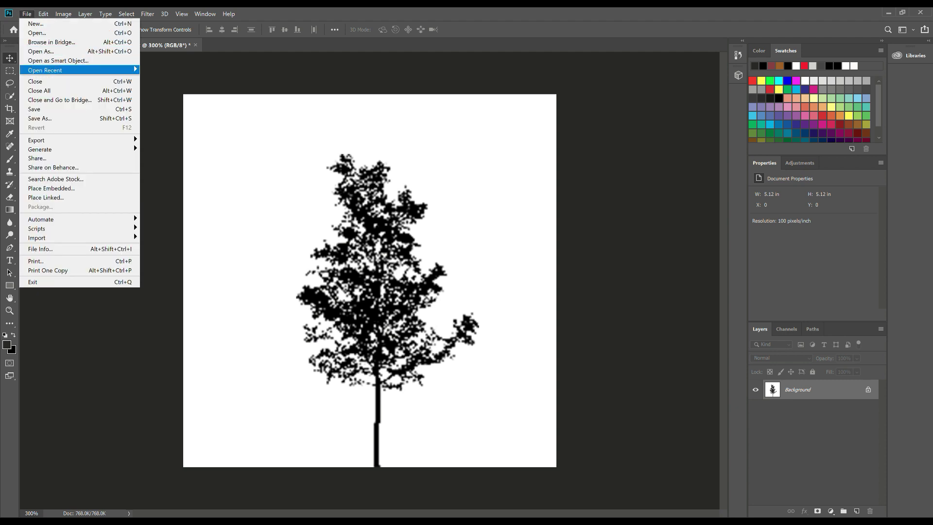
left_click(39, 119)
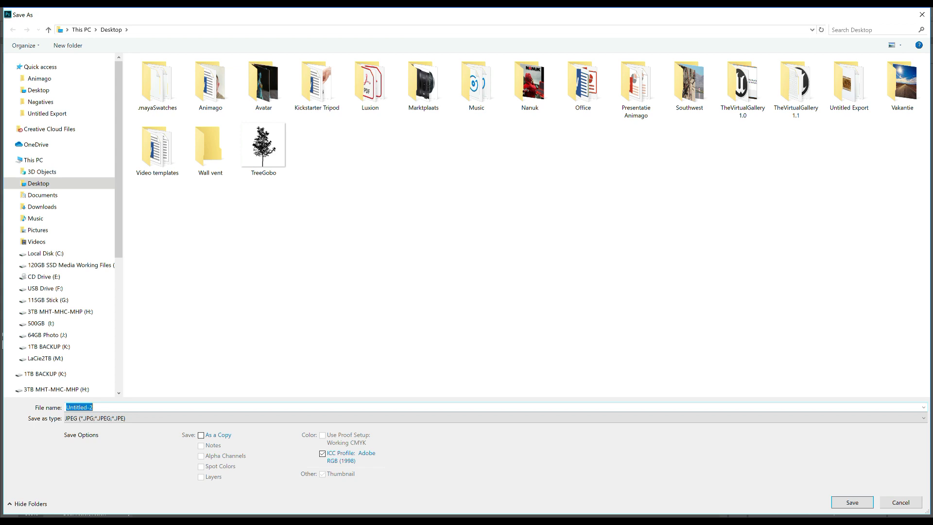
left_click(264, 150)
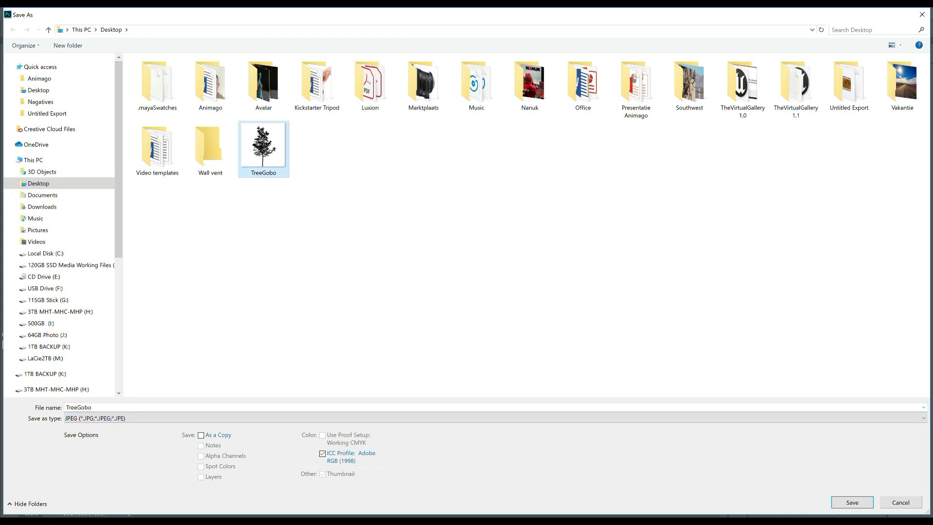
key("Return")
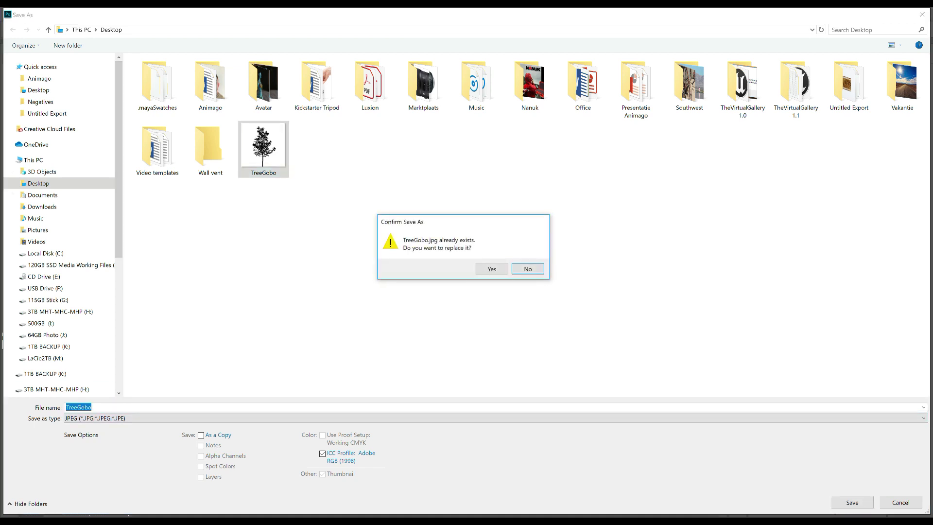
key("Return")
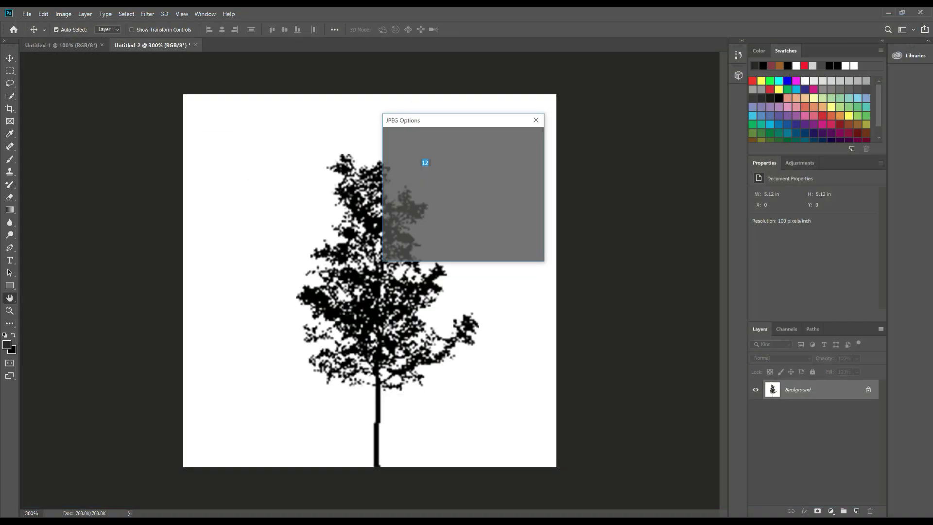
key("Return")
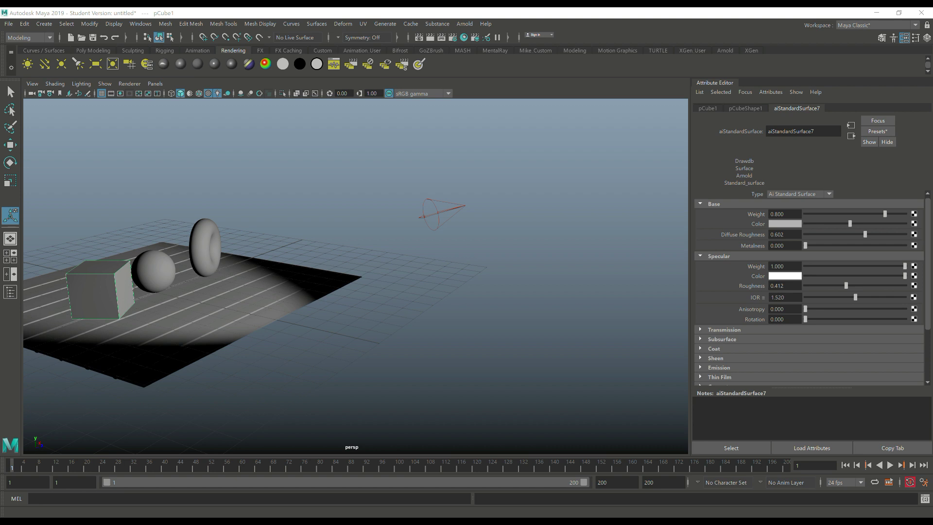
Step: In Maya, select the spot light and add a Gobo light filter to its Arnold settings
scroll(809, 287, "down", 3)
scroll(810, 287, "up", 3)
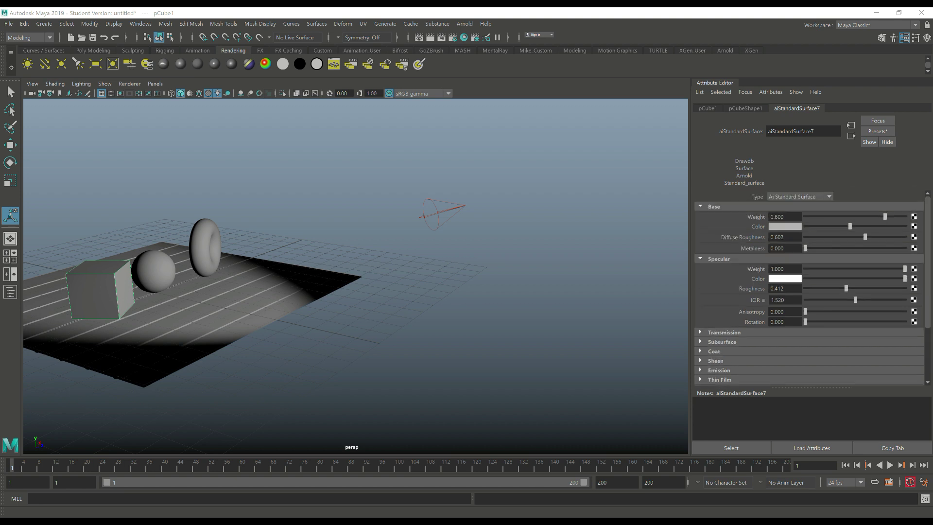
scroll(809, 286, "down", 3)
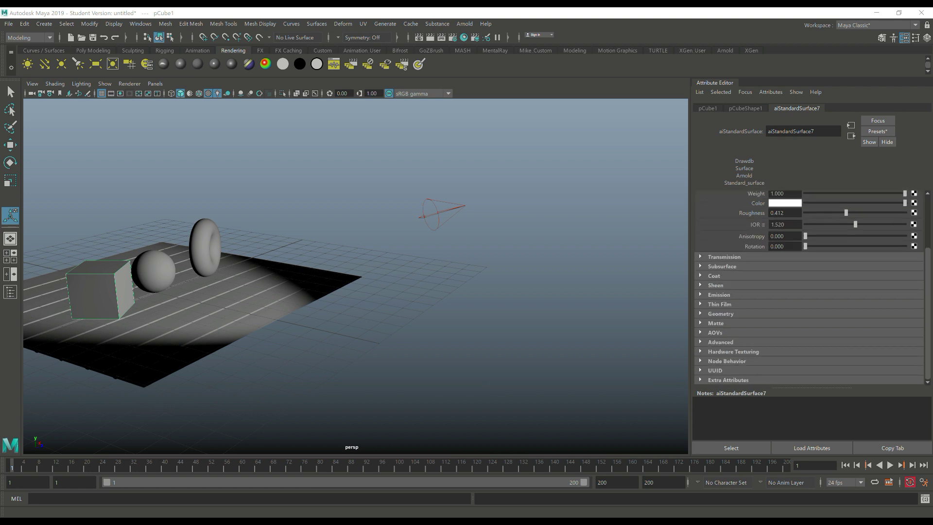
left_click(473, 234)
left_click(437, 213)
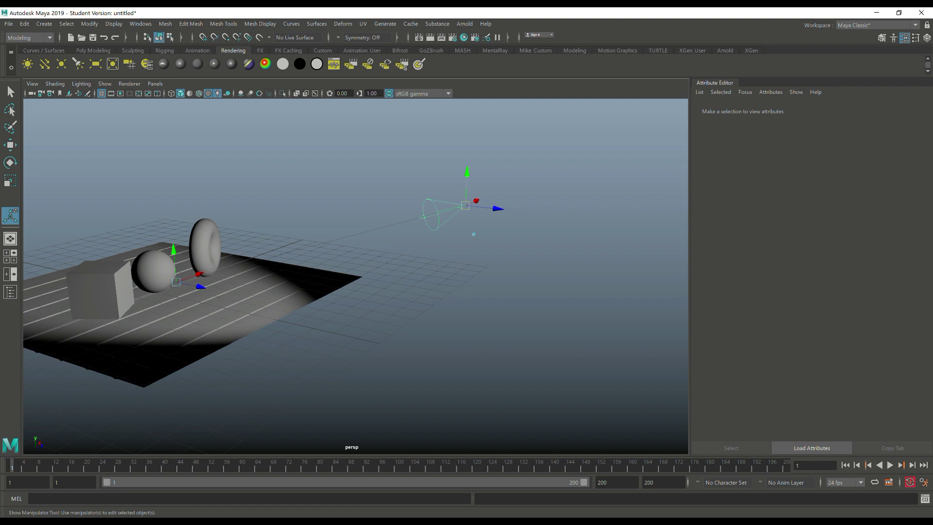
scroll(809, 287, "down", 10)
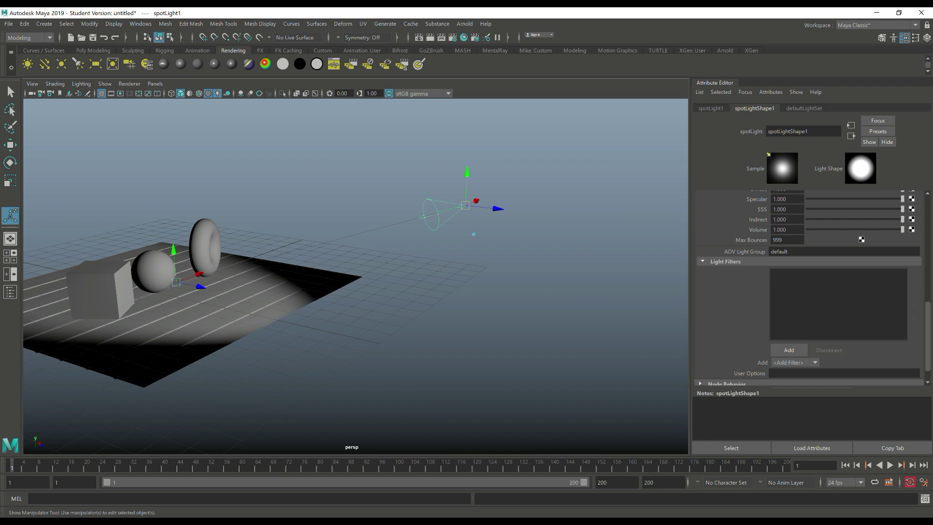
left_click(789, 350)
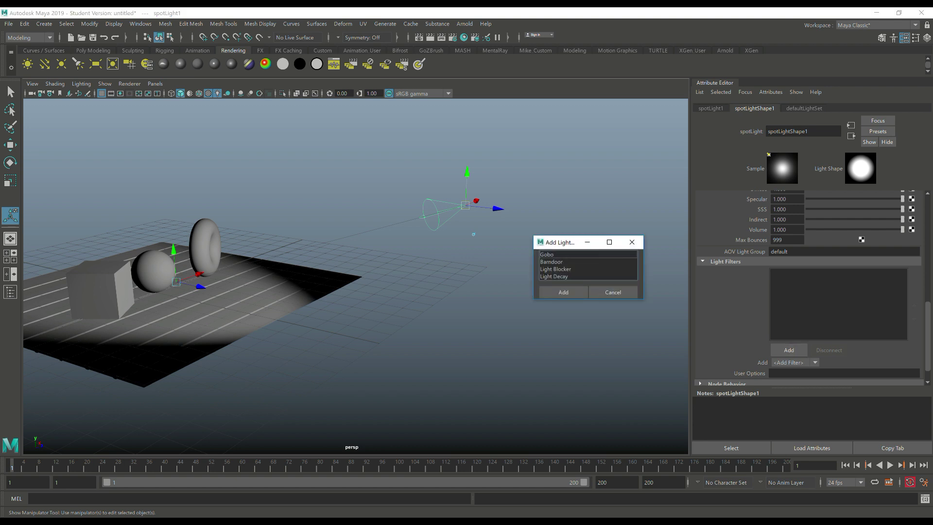
left_click(564, 254)
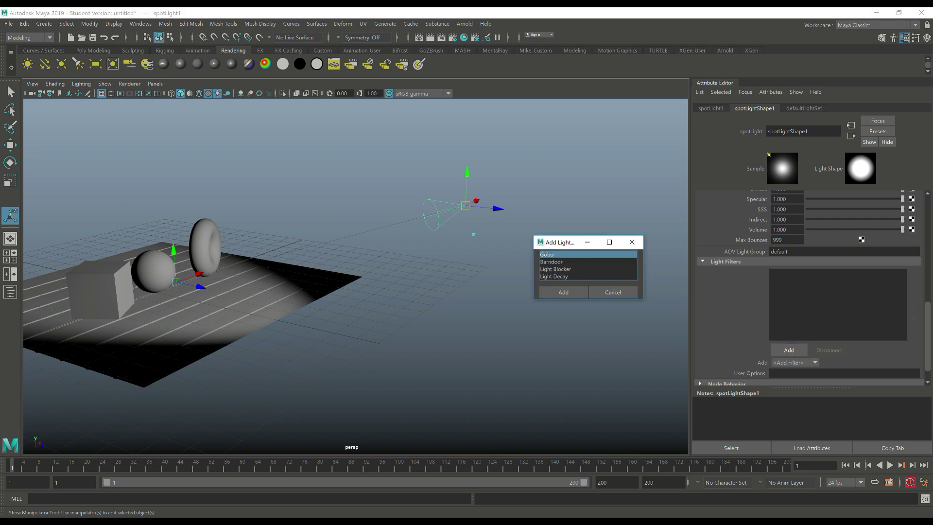
left_click(563, 292)
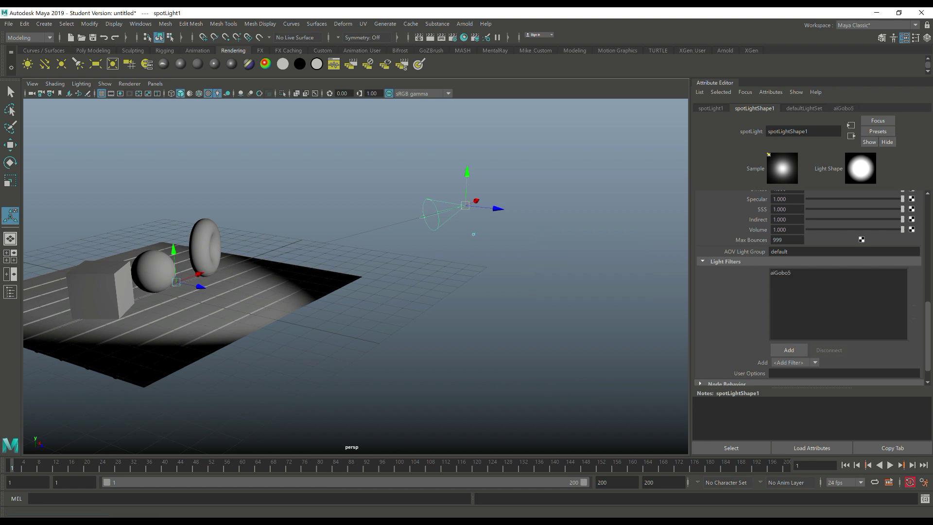
Step: Open the new gobo filter's attributes and connect a File texture to its Slide Map
double_click(781, 273)
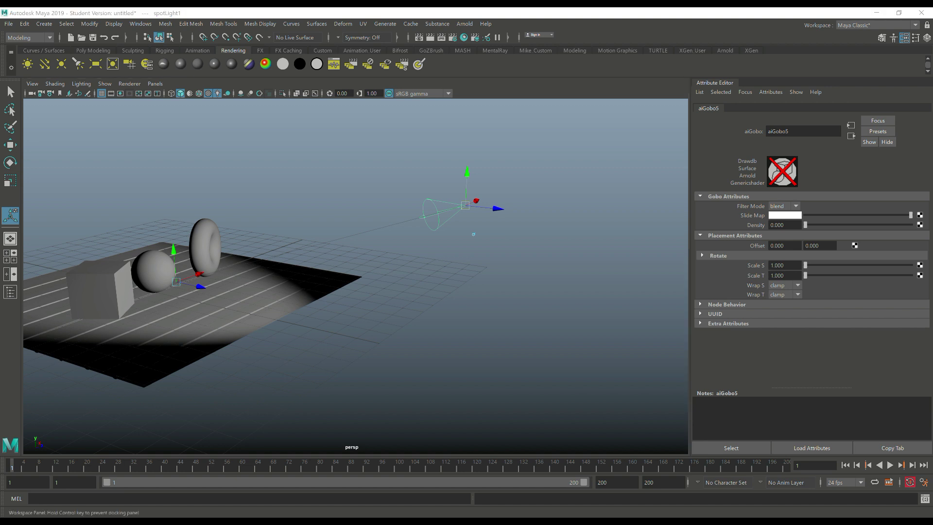
left_click_drag(589, 194, 141, 202)
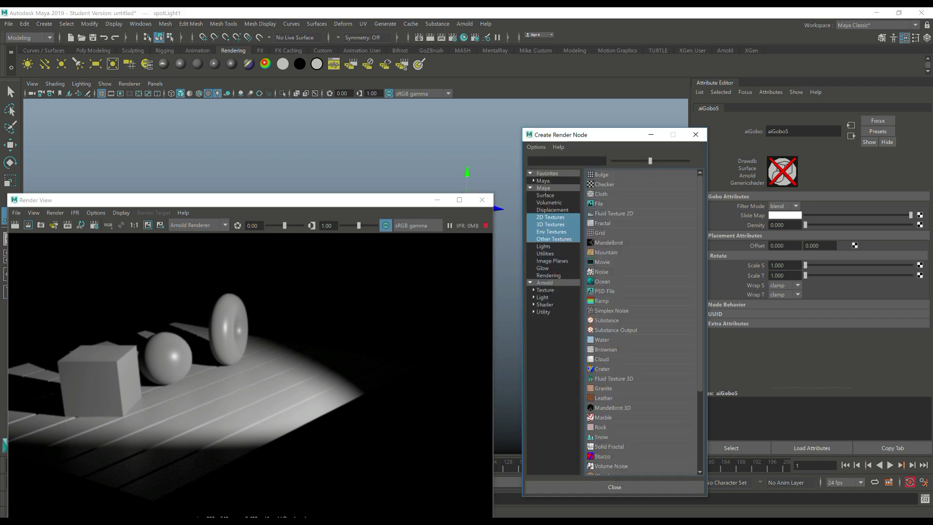
left_click(599, 204)
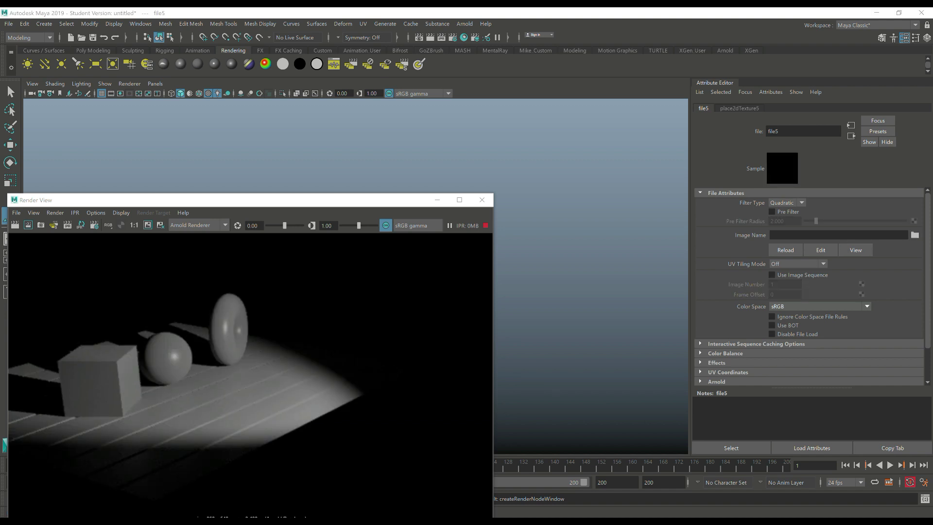
Step: Load TreeGobo.jpg from the Desktop into the file texture and move the render window for viewing the tree shadow
left_click(915, 235)
left_click_drag(652, 197, 585, 167)
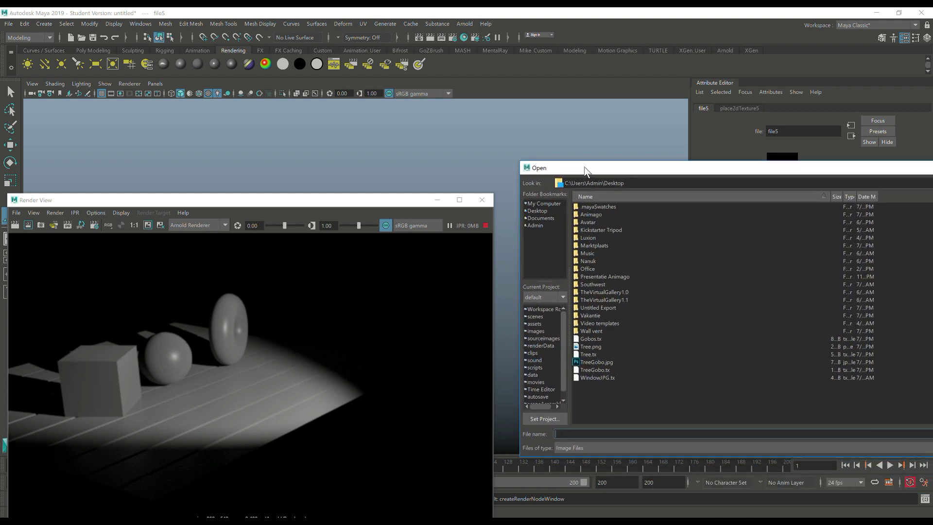
left_click(596, 362)
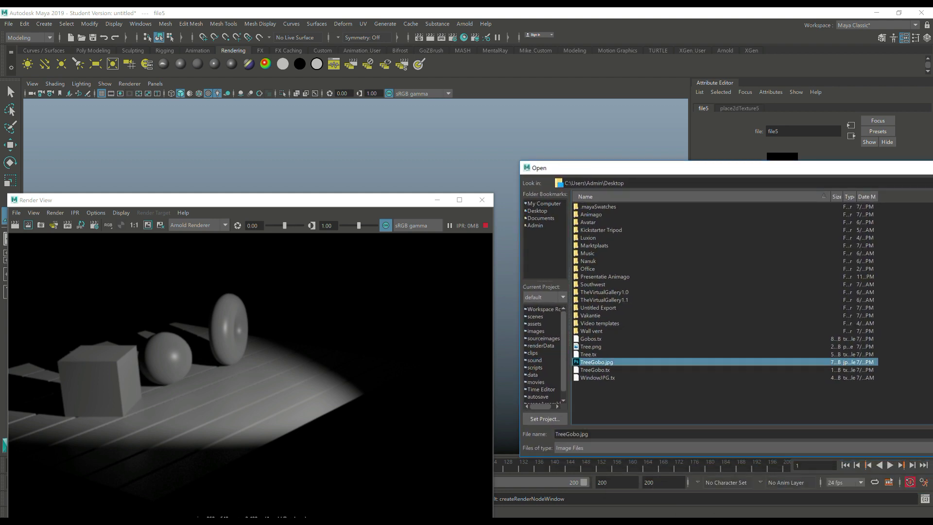
left_click_drag(632, 167, 355, 133)
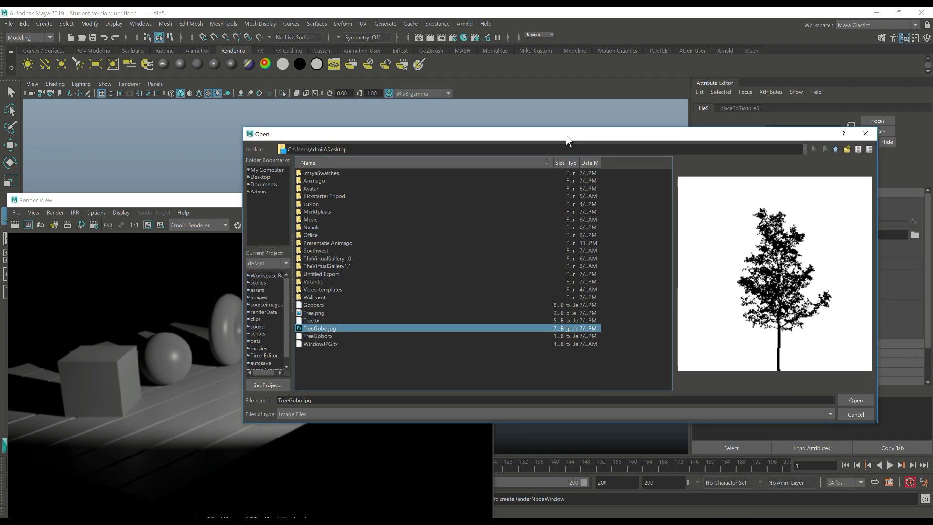
left_click(856, 400)
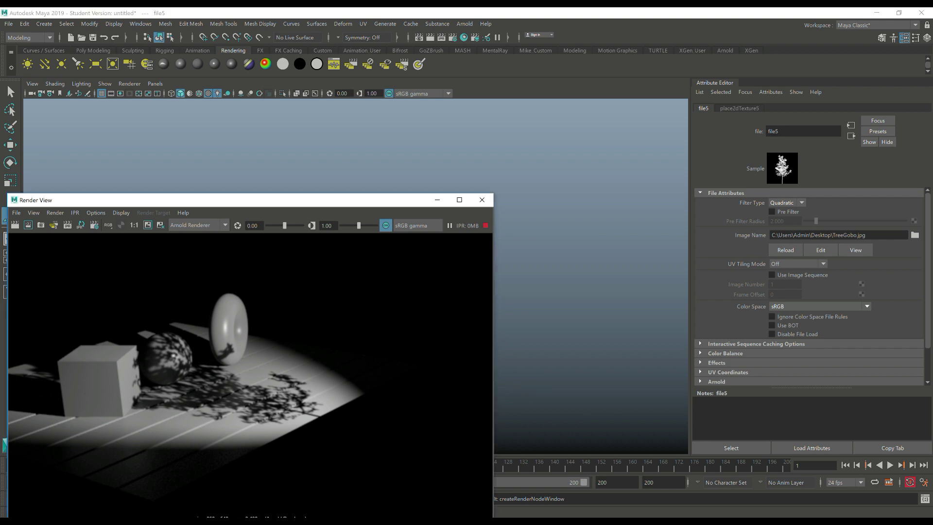
left_click_drag(373, 203, 434, 130)
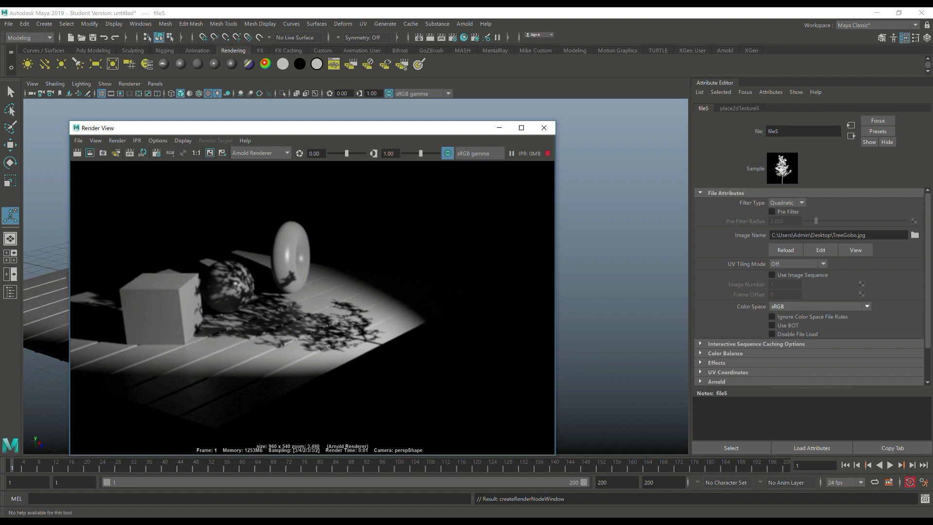